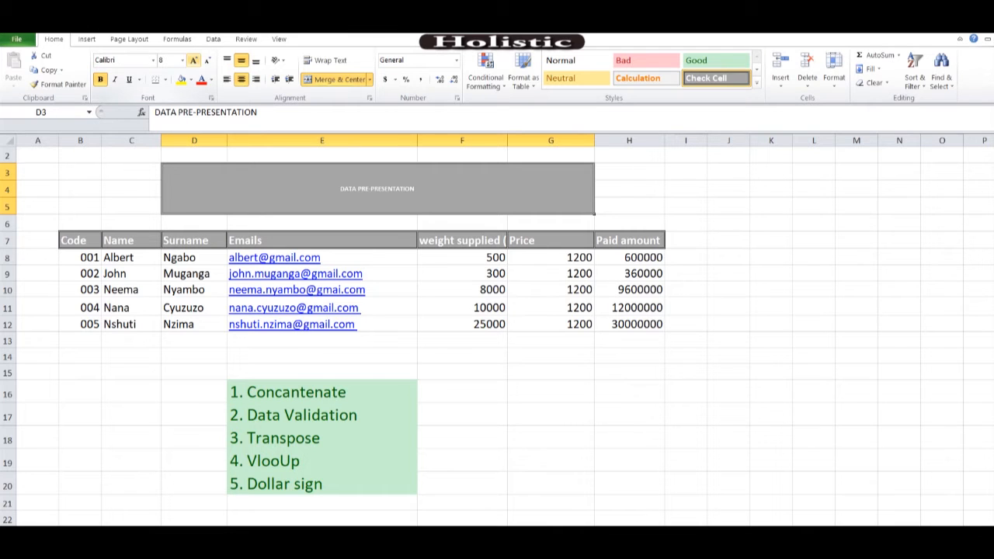
# Enlarge the DATA PRE-PRESENTATION title text to font size 22
pyautogui.click(193, 60)
pyautogui.click(193, 59)
pyautogui.click(193, 60)
pyautogui.click(193, 60)
pyautogui.click(193, 60)
pyautogui.click(193, 60)
pyautogui.click(193, 60)
pyautogui.click(193, 60)
pyautogui.click(194, 60)
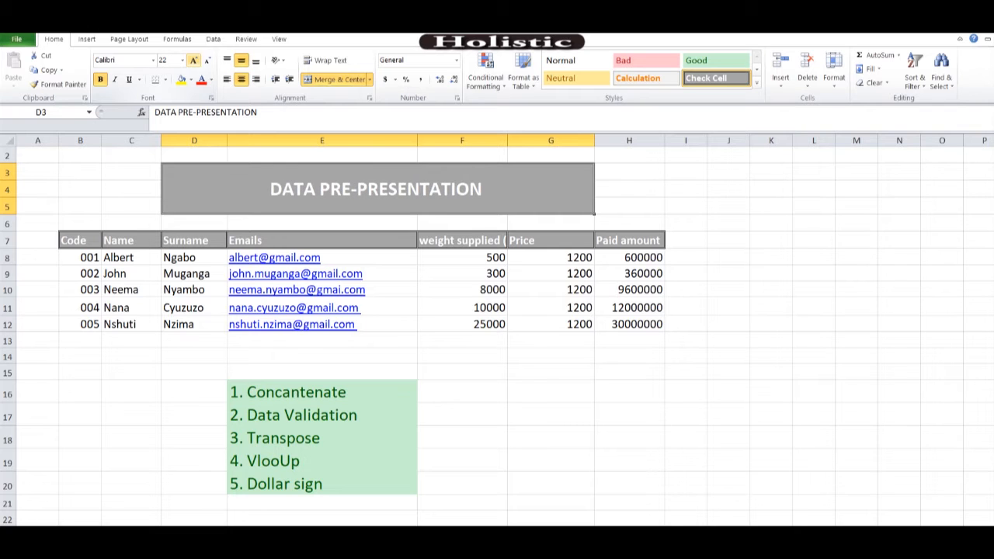
pyautogui.click(550, 391)
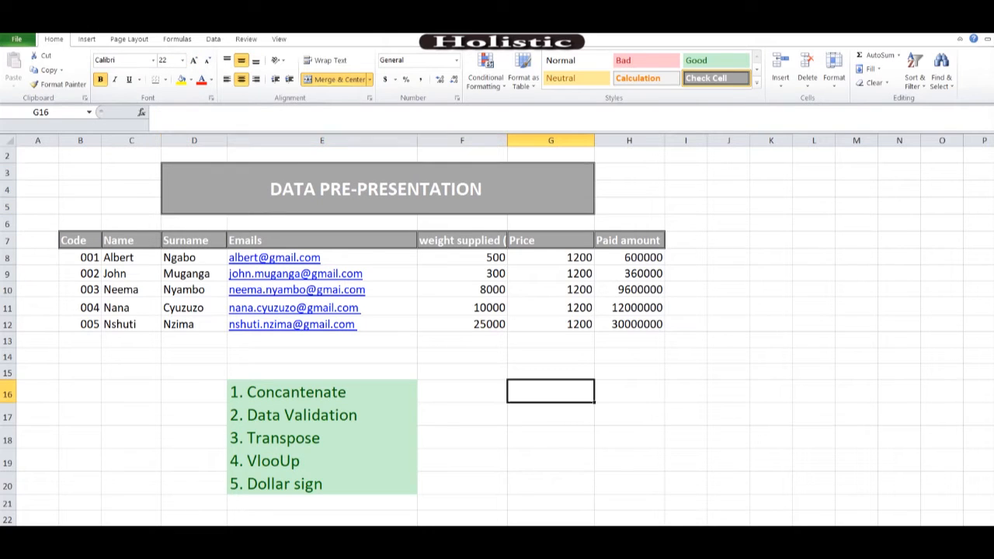
# Review the supplier data table and each entry of the five-item topic list in E16:E20
pyautogui.moveTo(80, 240); pyautogui.dragTo(629, 326)
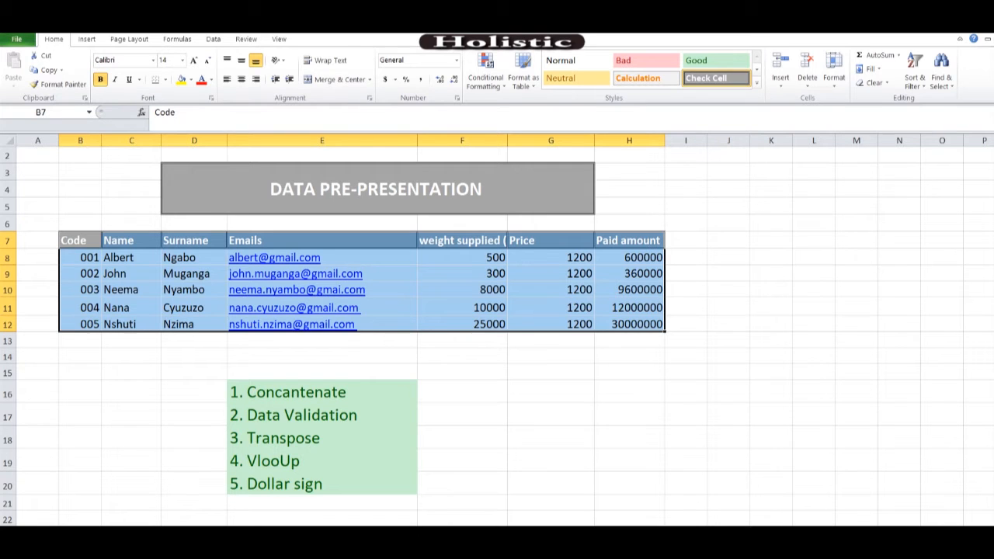
pyautogui.click(550, 437)
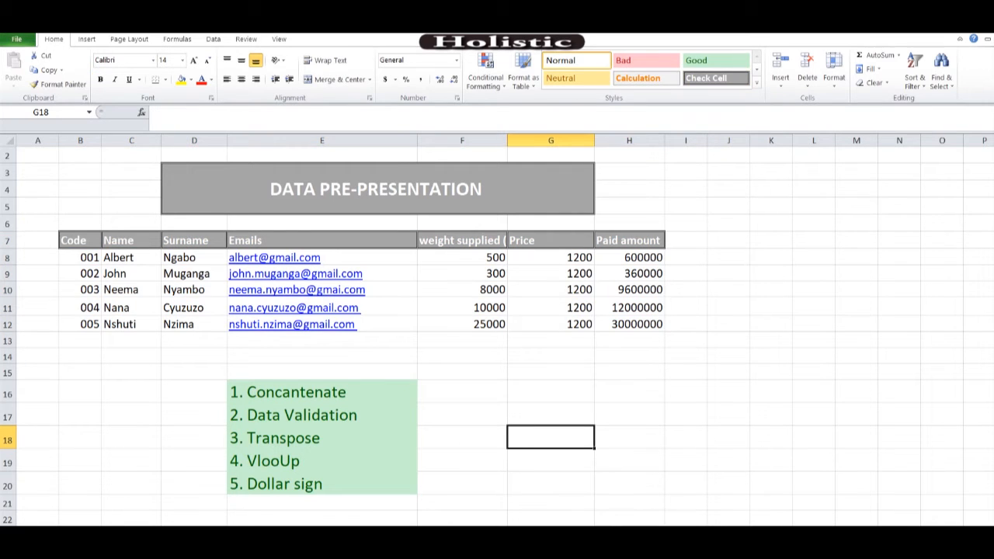
pyautogui.moveTo(322, 392); pyautogui.dragTo(321, 484)
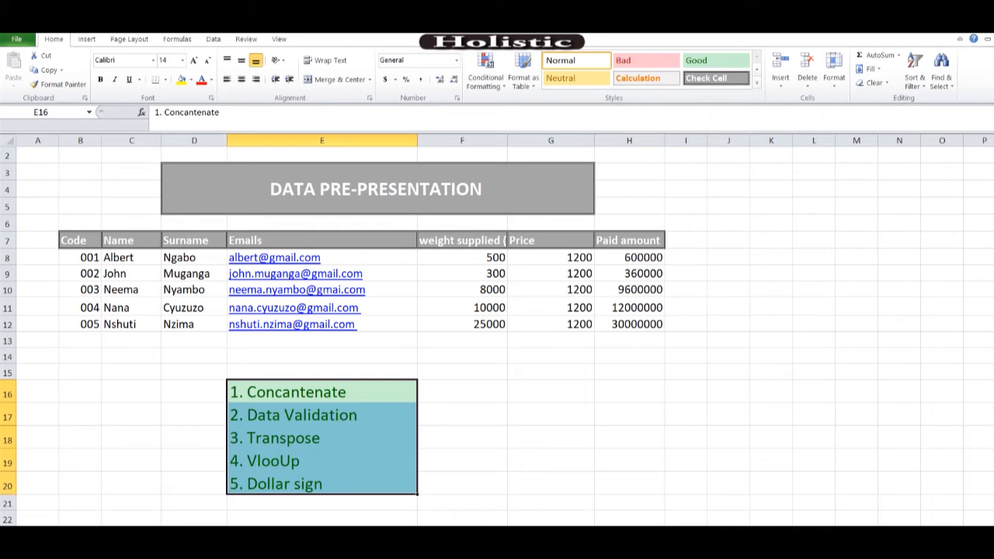
pyautogui.click(321, 392)
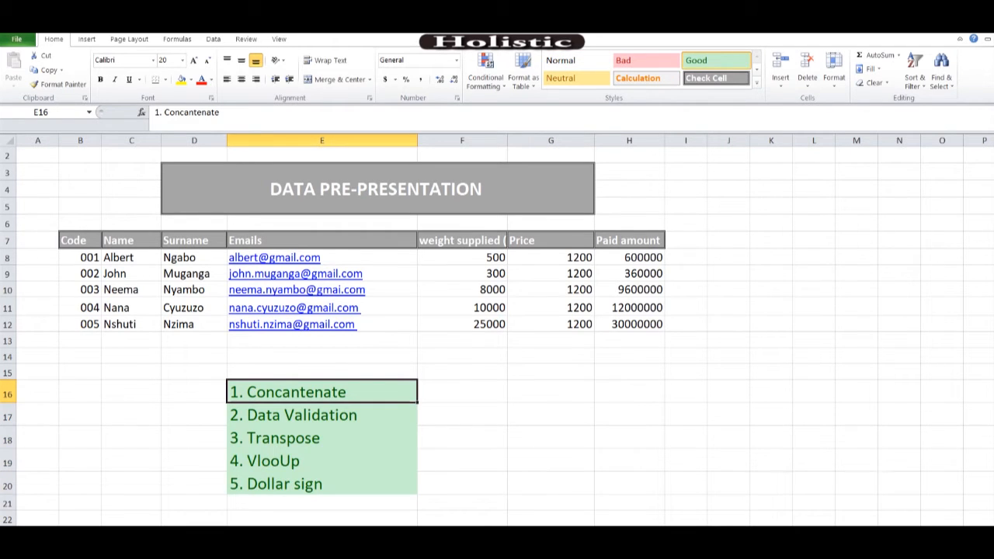
pyautogui.click(322, 415)
pyautogui.click(321, 438)
pyautogui.click(321, 461)
pyautogui.click(322, 484)
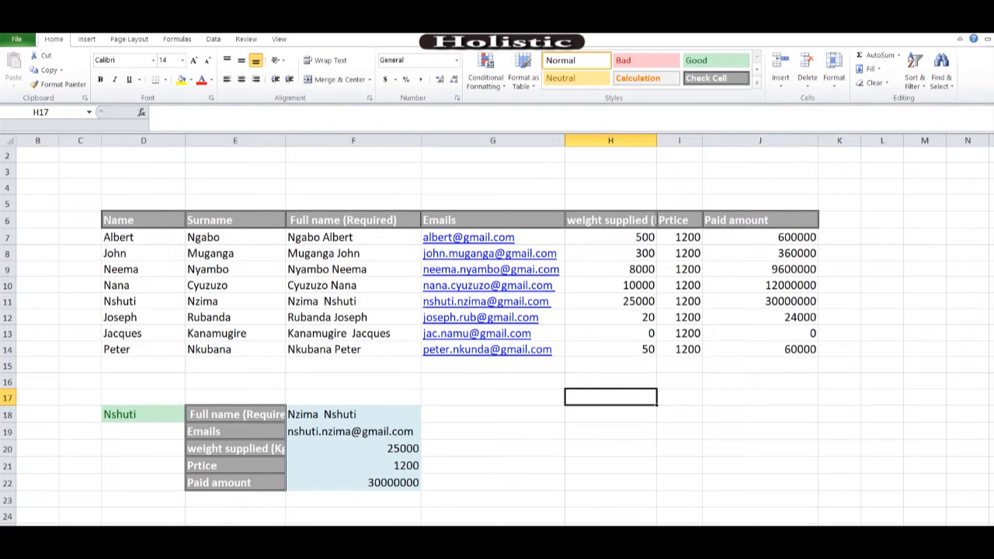
# On the completed example sheet, choose the first entry for the D18 lookup name and inspect the Emails VLOOKUP formula
pyautogui.moveTo(353, 237); pyautogui.dragTo(352, 349)
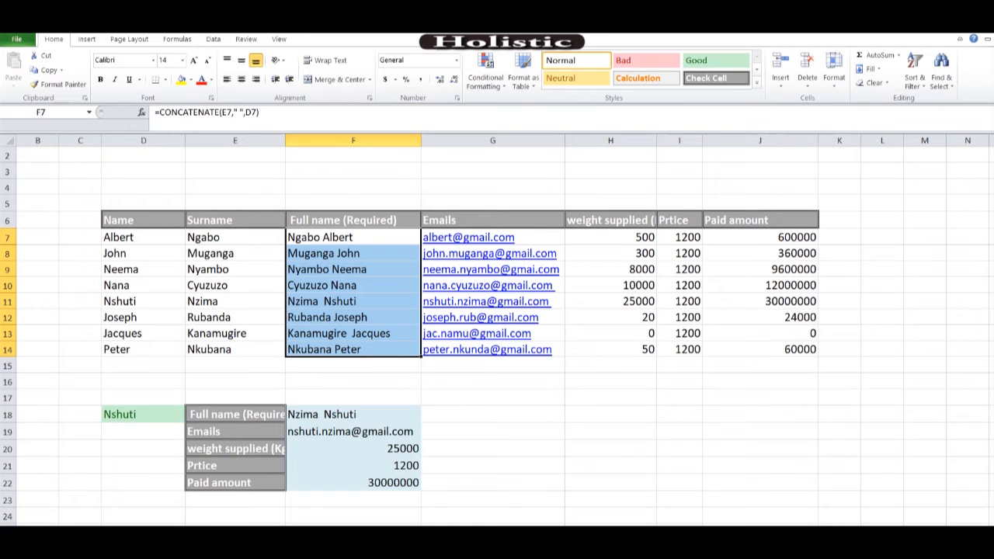
pyautogui.click(143, 415)
pyautogui.click(189, 416)
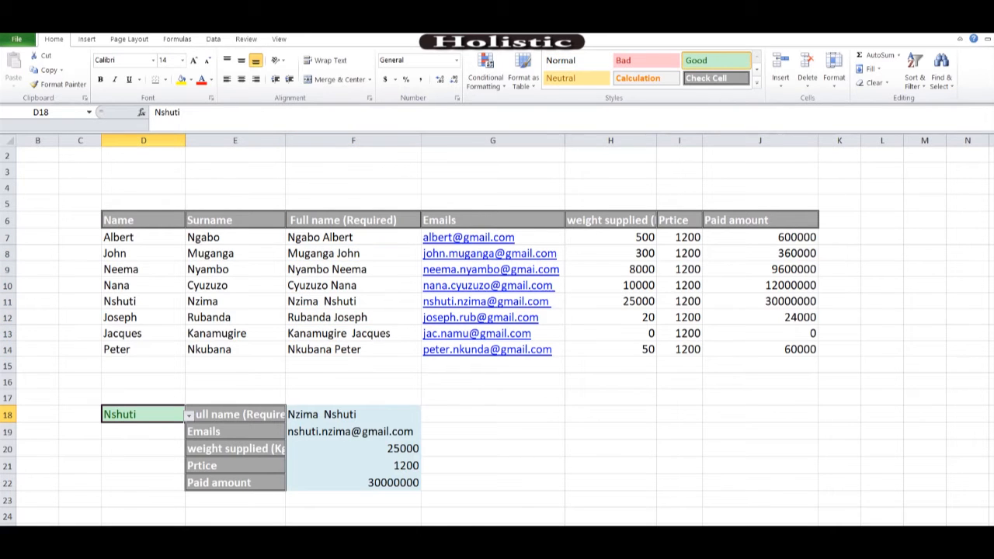
pyautogui.click(143, 427)
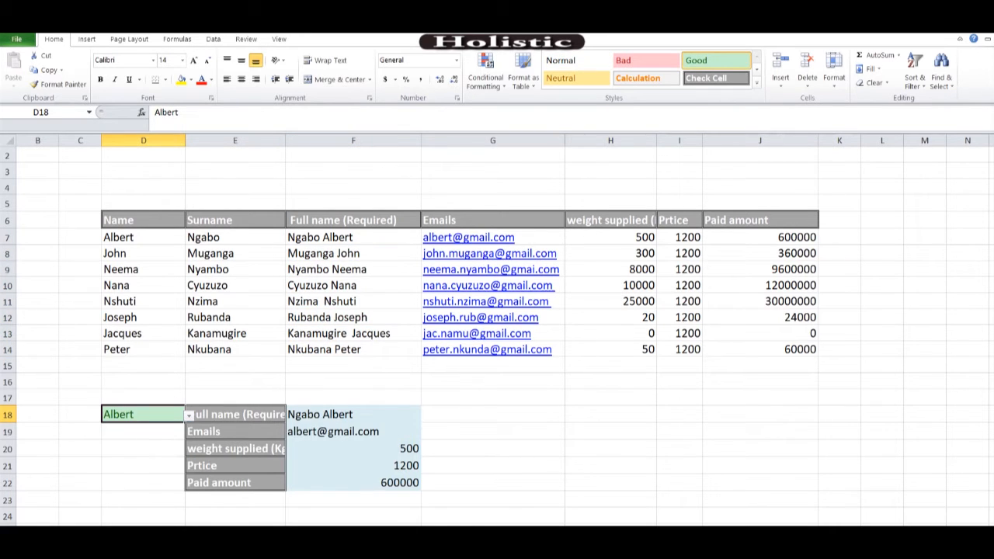
pyautogui.click(354, 432)
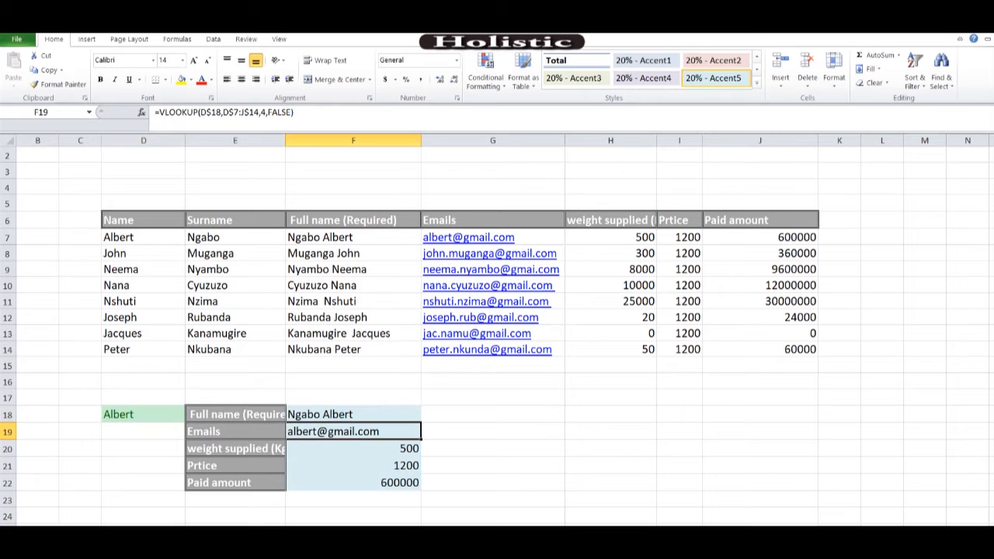
# Change the lookup name in D18 to the third entry of its validation list
pyautogui.click(143, 415)
pyautogui.hotkey('alt', 'Down')
pyautogui.press('Down')
pyautogui.press('Down')
pyautogui.press('Return')
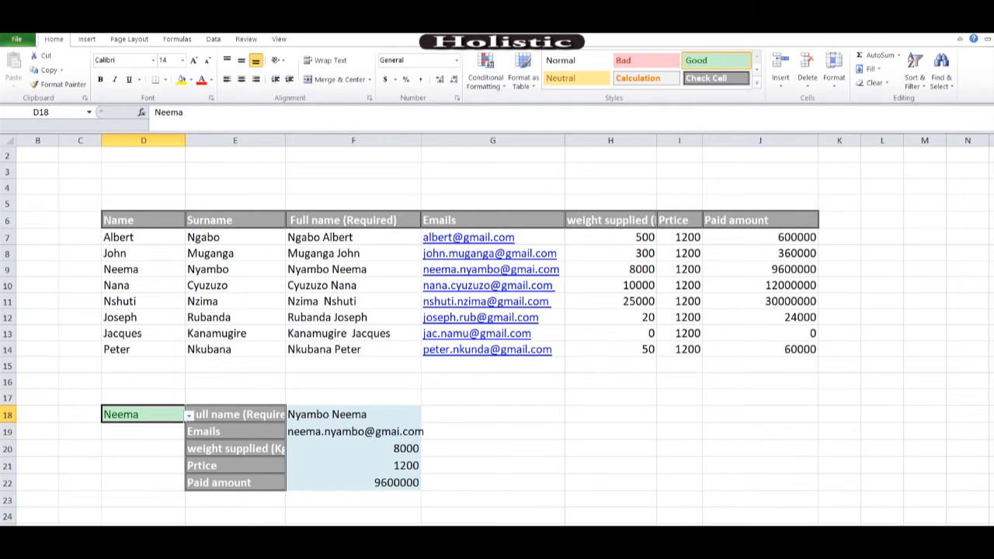
# Set the D18 lookup name to the sixth entry of its list and inspect the Paid amount formula and lookup block
pyautogui.hotkey('alt', 'Down')
pyautogui.press('Down')
pyautogui.press('Down')
pyautogui.press('Down')
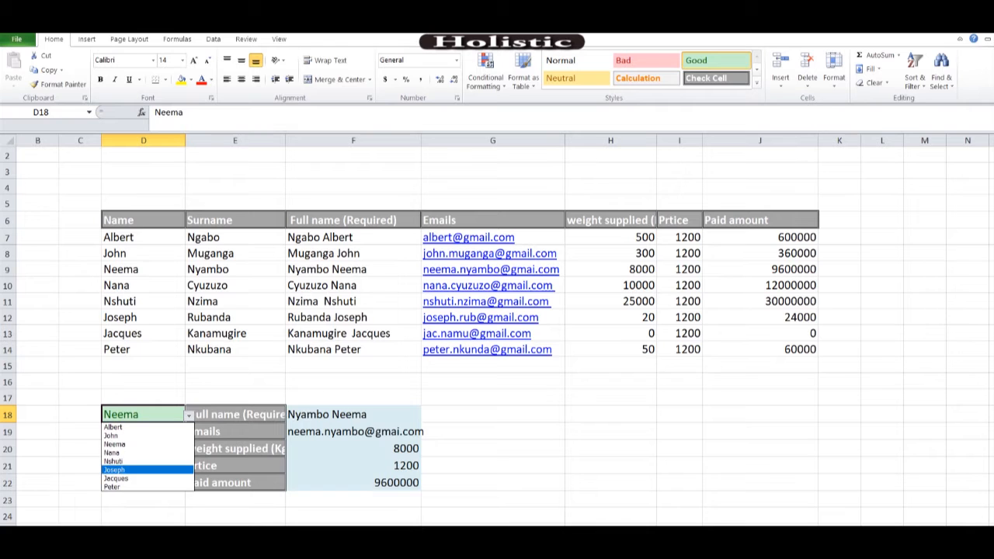
pyautogui.press('Return')
pyautogui.click(353, 483)
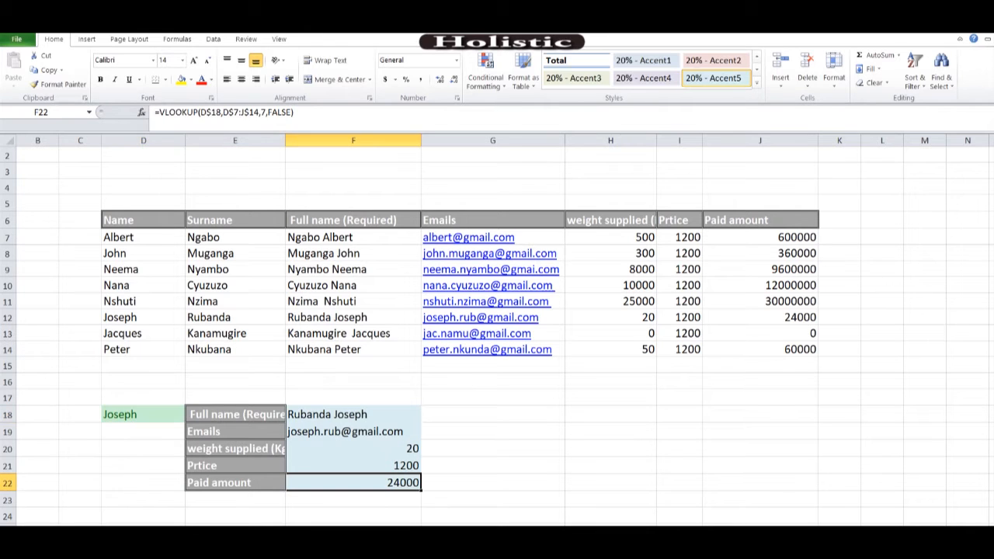
pyautogui.moveTo(144, 415); pyautogui.dragTo(353, 483)
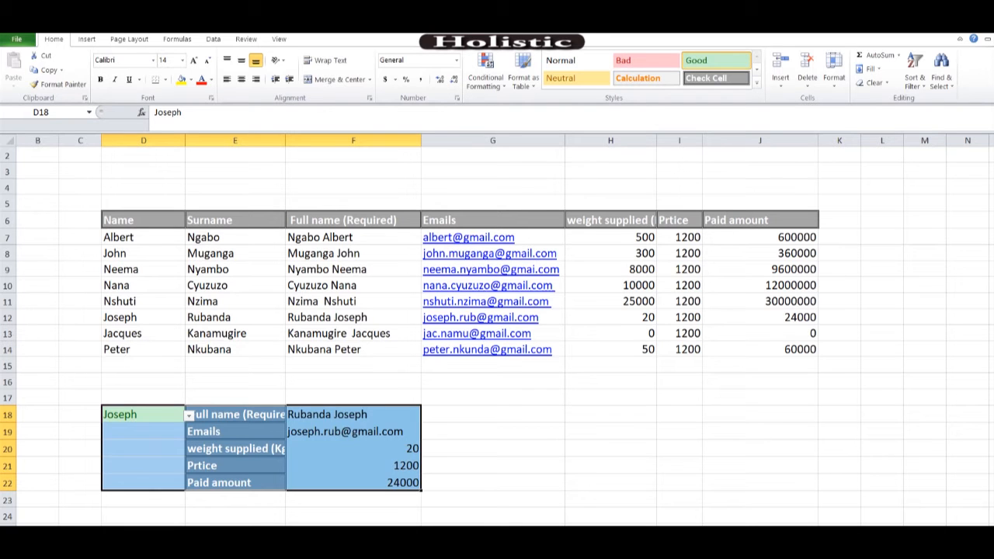
# Return to the DATA PRE-PRESENTATION sheet and move the five-item topic list from E16:E20 to L4
pyautogui.hotkey('ctrl', 'pageup')
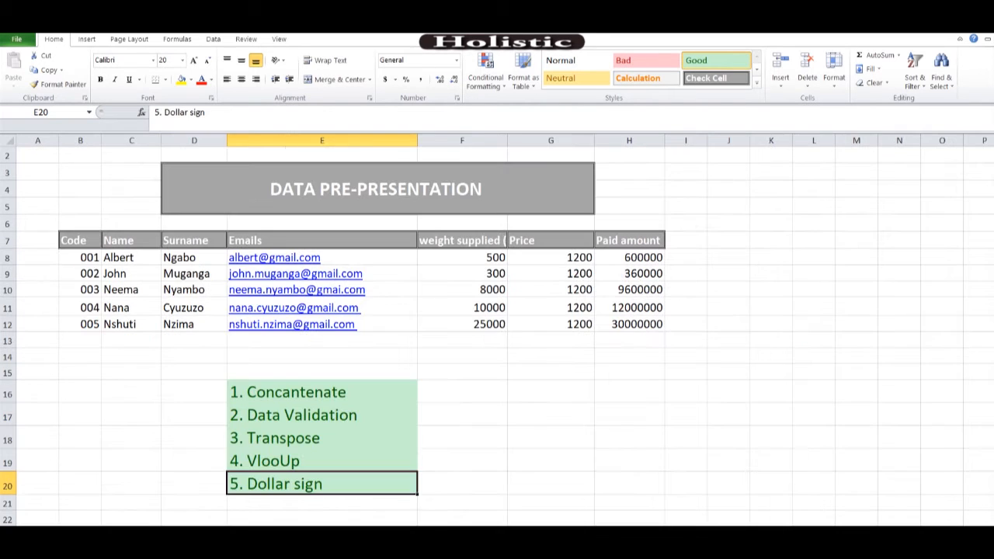
pyautogui.click(551, 460)
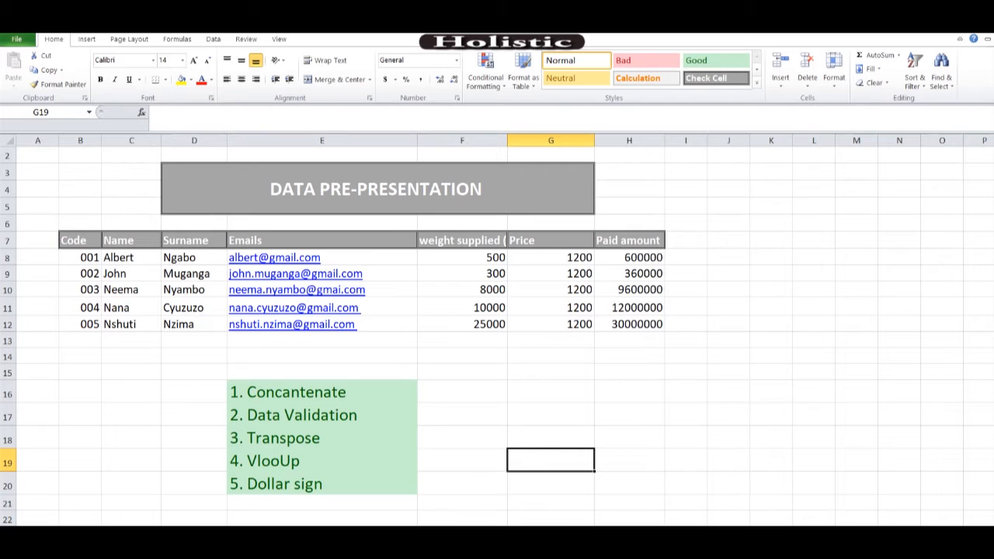
pyautogui.moveTo(322, 392); pyautogui.dragTo(322, 486)
pyautogui.hotkey('ctrl', 'c')
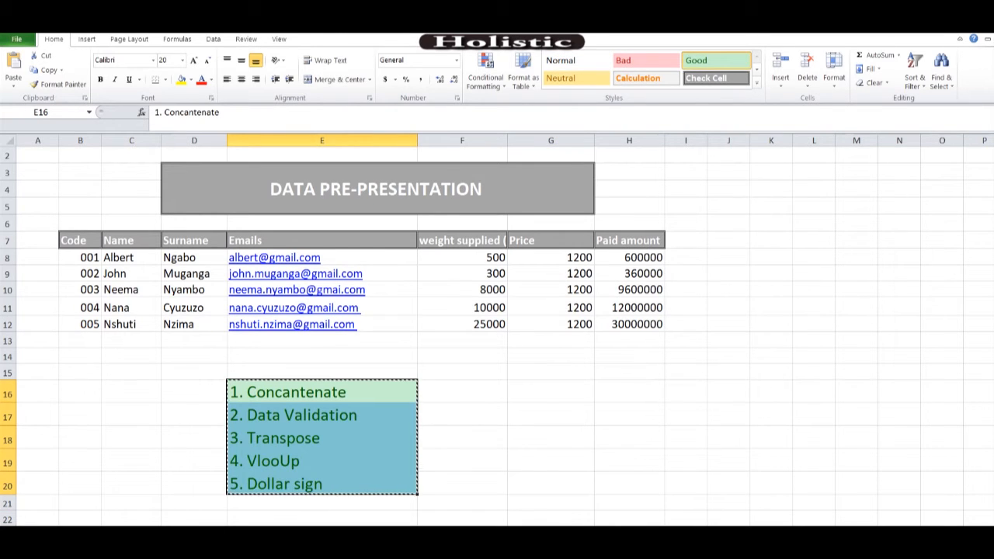
pyautogui.click(814, 189)
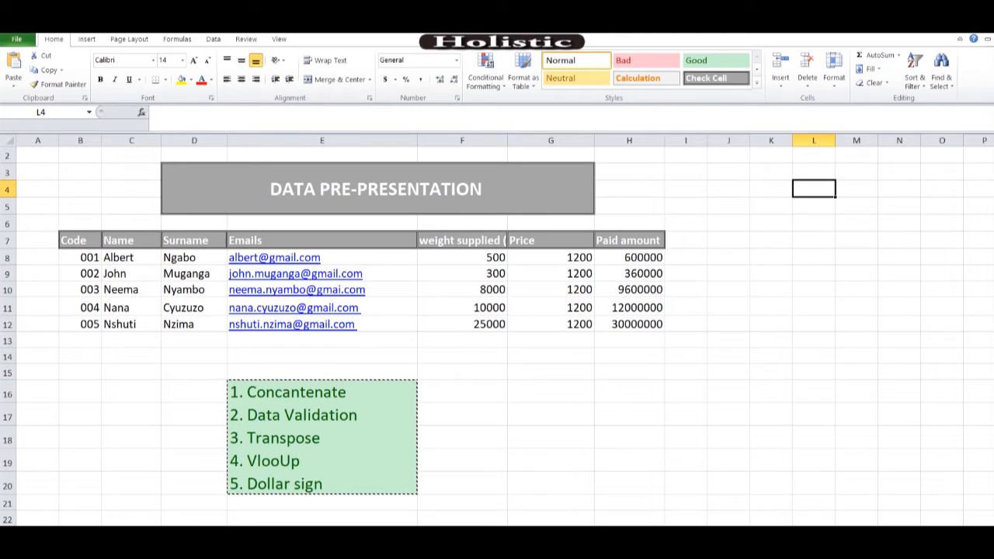
pyautogui.hotkey('ctrl', 'v')
pyautogui.click(771, 325)
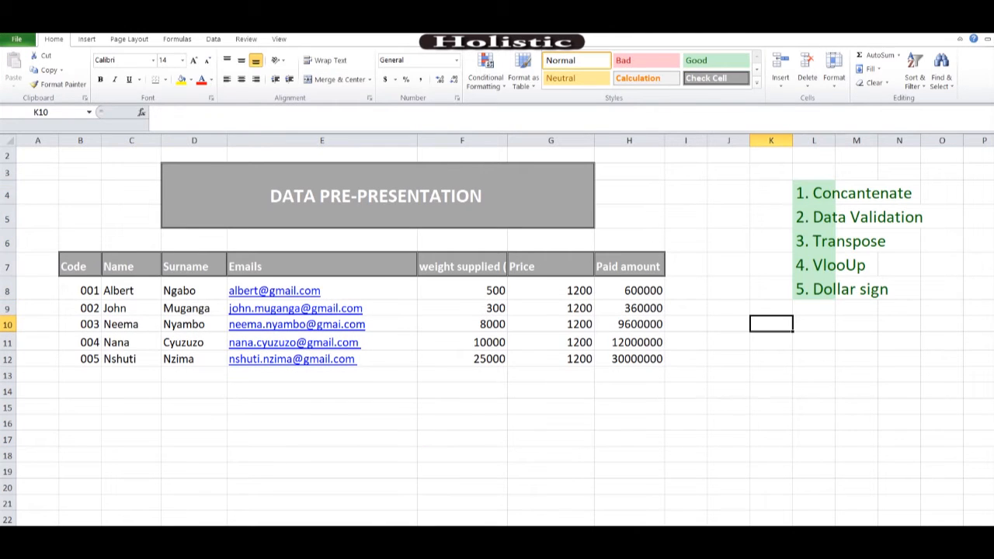
pyautogui.click(131, 407)
pyautogui.press('Down')
pyautogui.press('Down')
pyautogui.press('Down')
pyautogui.press('Down')
pyautogui.press('Down')
pyautogui.press('Down')
pyautogui.press('Down')
pyautogui.press('Down')
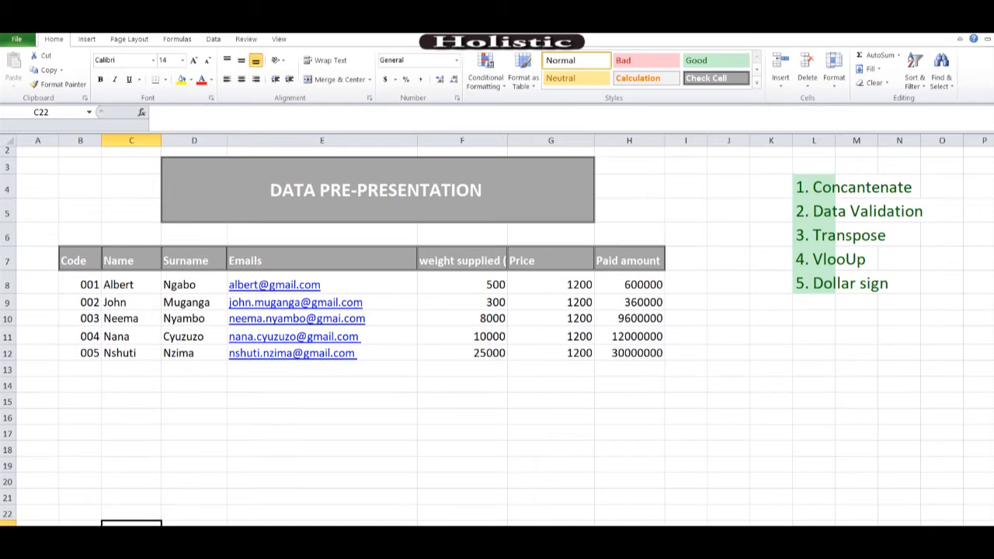
pyautogui.press('Up')
pyautogui.press('Up')
pyautogui.press('Up')
pyautogui.press('Up')
pyautogui.press('Up')
pyautogui.press('Up')
pyautogui.press('Up')
pyautogui.press('Up')
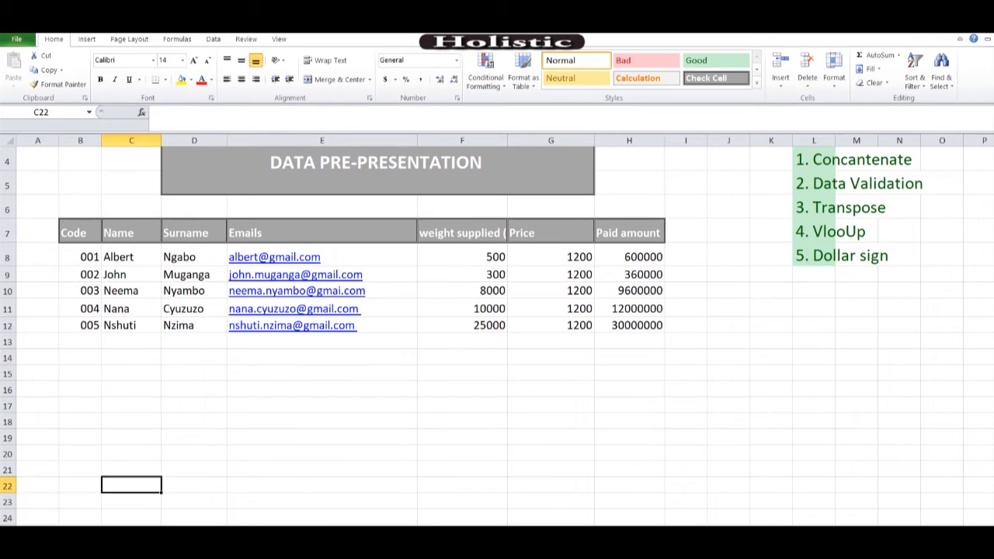
pyautogui.press('Up')
pyautogui.press('Up')
pyautogui.press('Down')
pyautogui.press('Down')
pyautogui.press('Up')
pyautogui.press('Up')
pyautogui.press('Up')
pyautogui.press('Up')
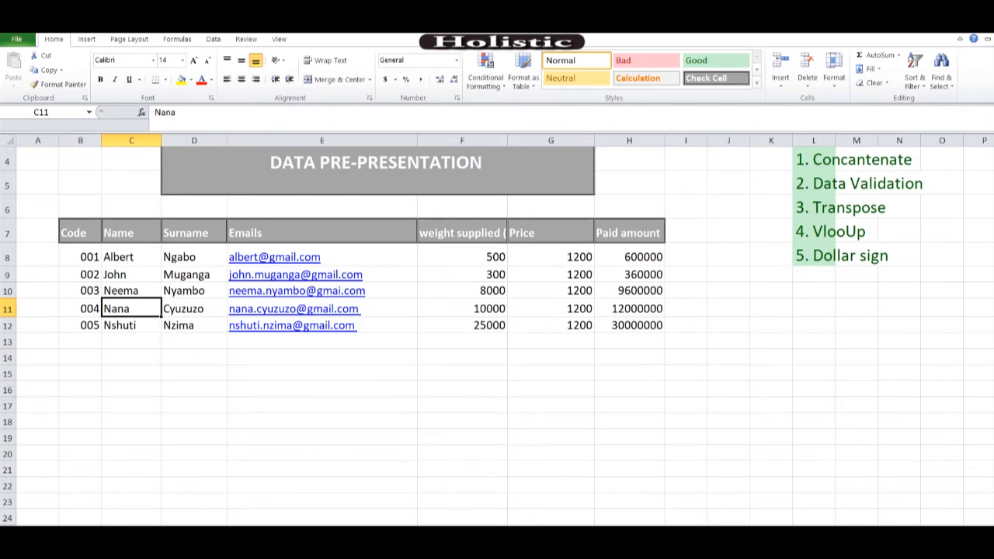
pyautogui.press('Up')
pyautogui.press('Up')
pyautogui.press('Up')
pyautogui.hotkey('shift', 'Right')
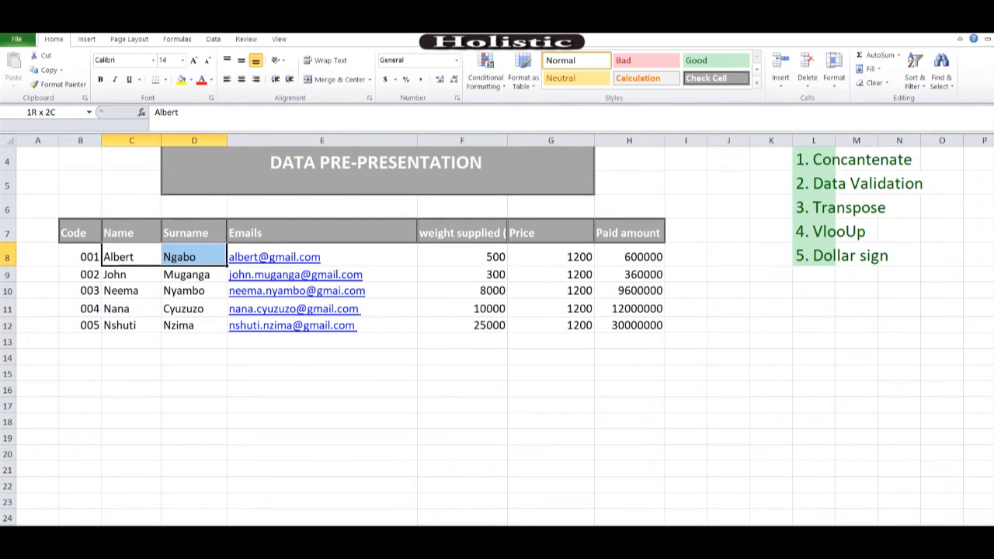
pyautogui.click(194, 358)
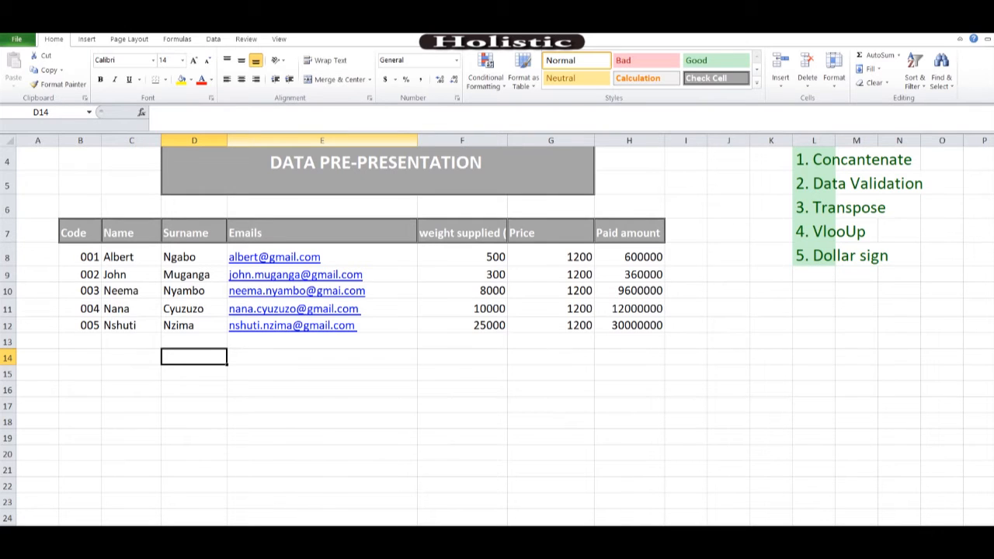
# Insert a new blank column between the Surname and Emails columns
pyautogui.click(250, 141)
pyautogui.rightClick(250, 143)
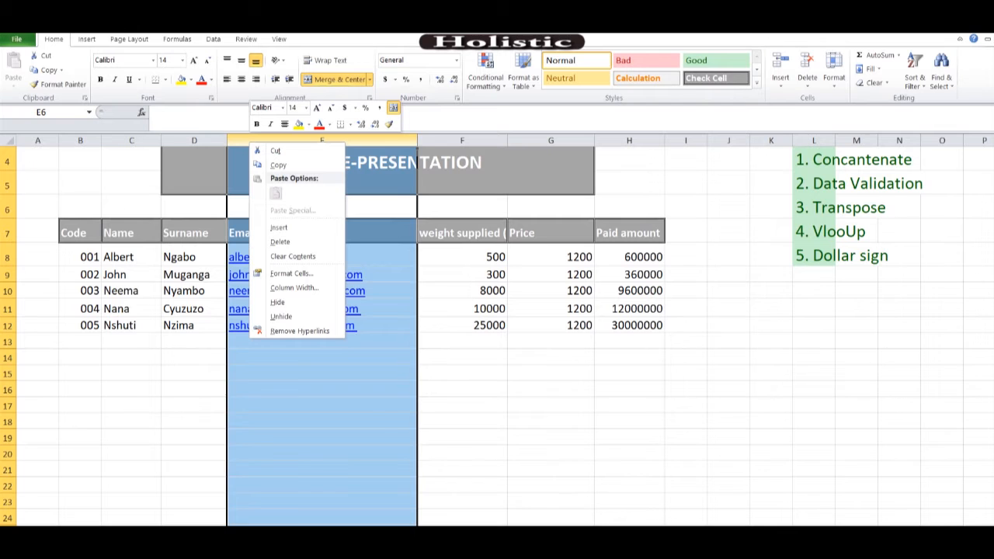
pyautogui.click(279, 228)
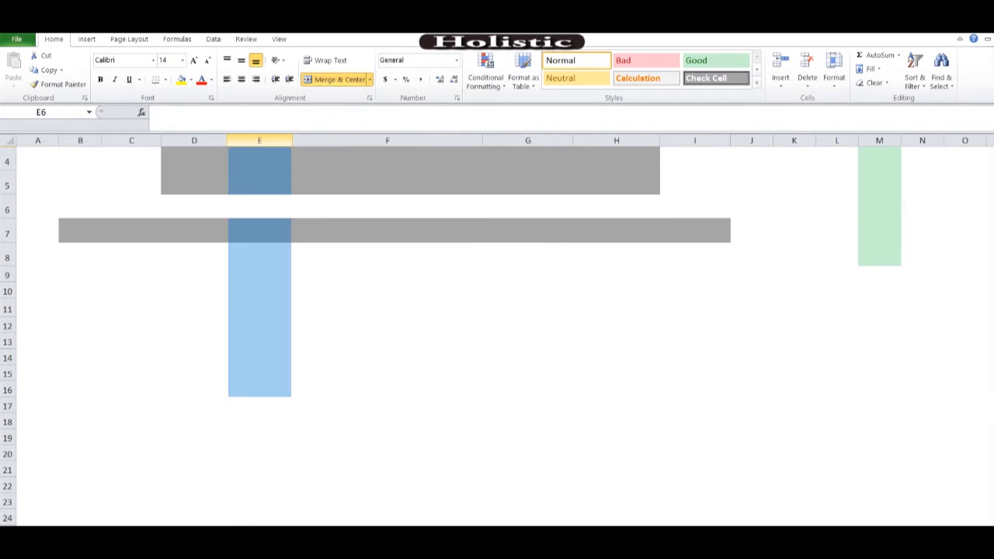
pyautogui.click(387, 405)
# Enter the header "Full name" in E7 and widen column E to about twice its width
pyautogui.click(259, 233)
pyautogui.write('Full name')
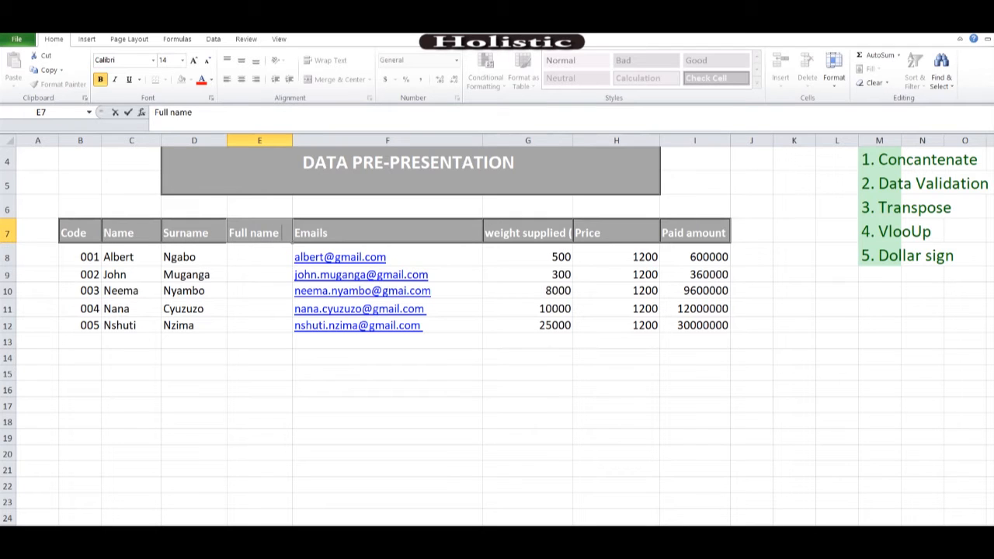
pyautogui.press('Return')
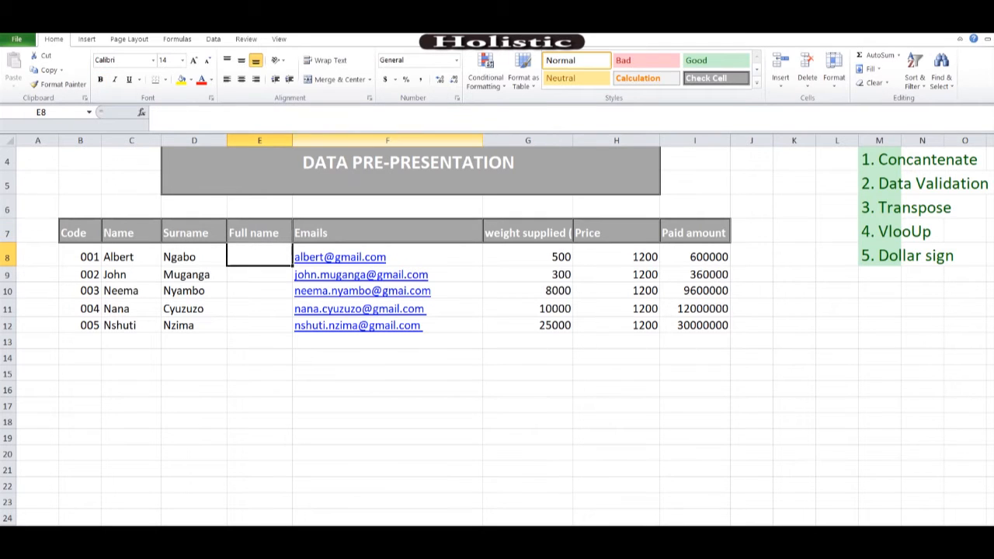
pyautogui.moveTo(292, 141); pyautogui.dragTo(347, 140)
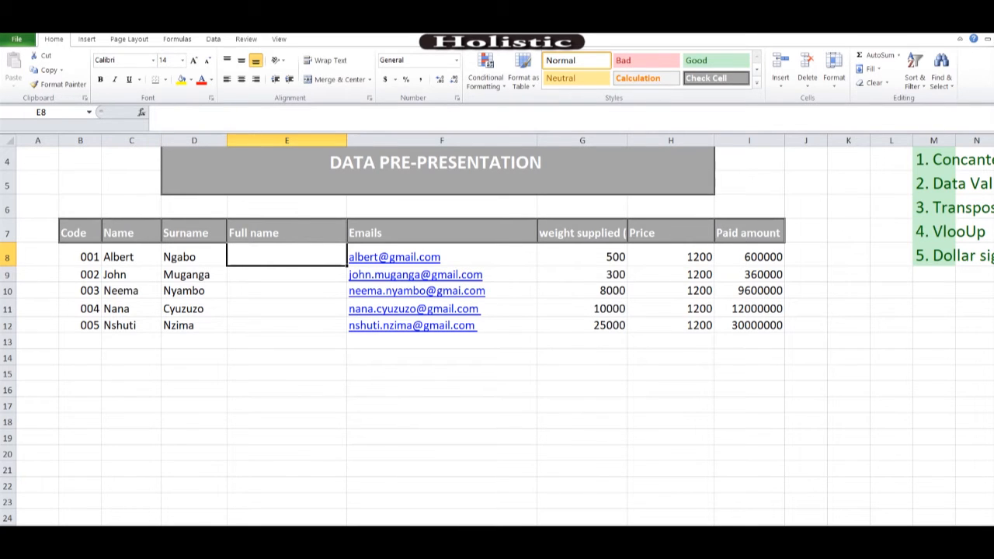
# Enter the formula =CONCATENATE(D8," ",C8) in E8 to join the surname and name with a space
pyautogui.write('=')
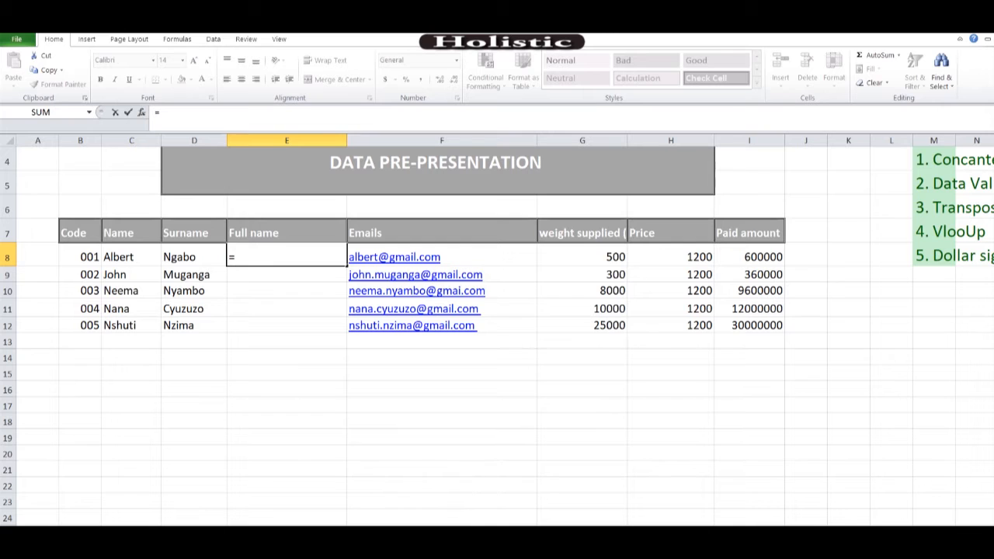
pyautogui.click(806, 140)
pyautogui.press('BackSpace')
pyautogui.write('Co')
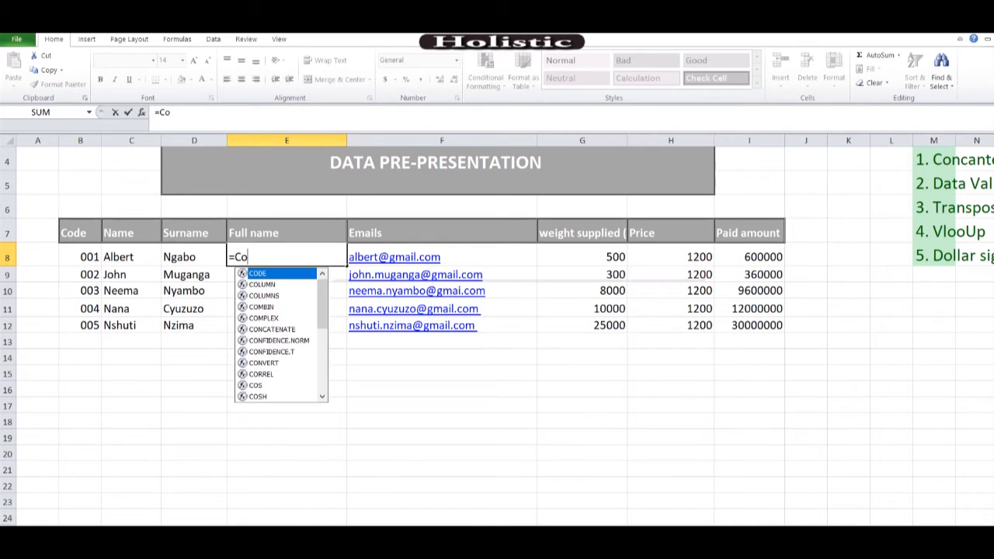
pyautogui.write('nca')
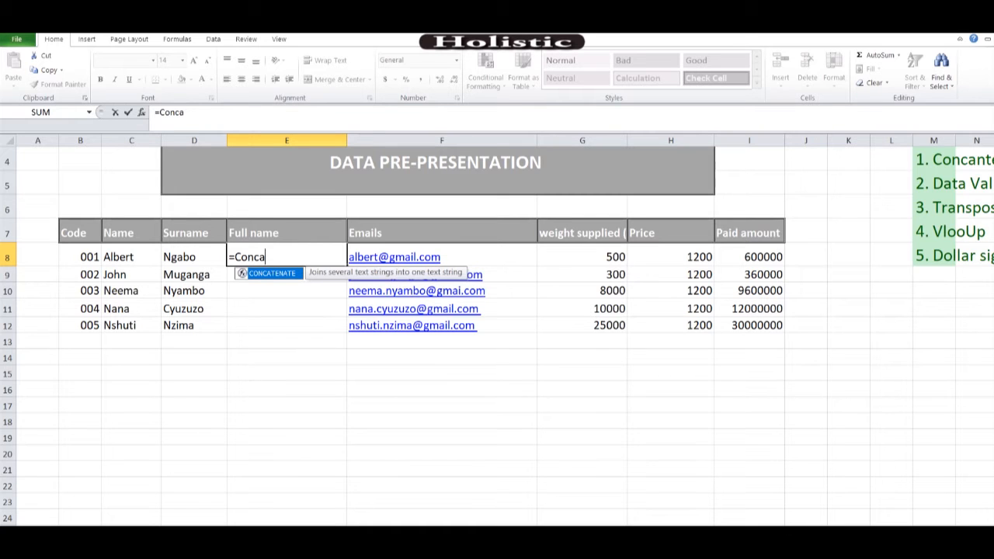
pyautogui.write('tenate(')
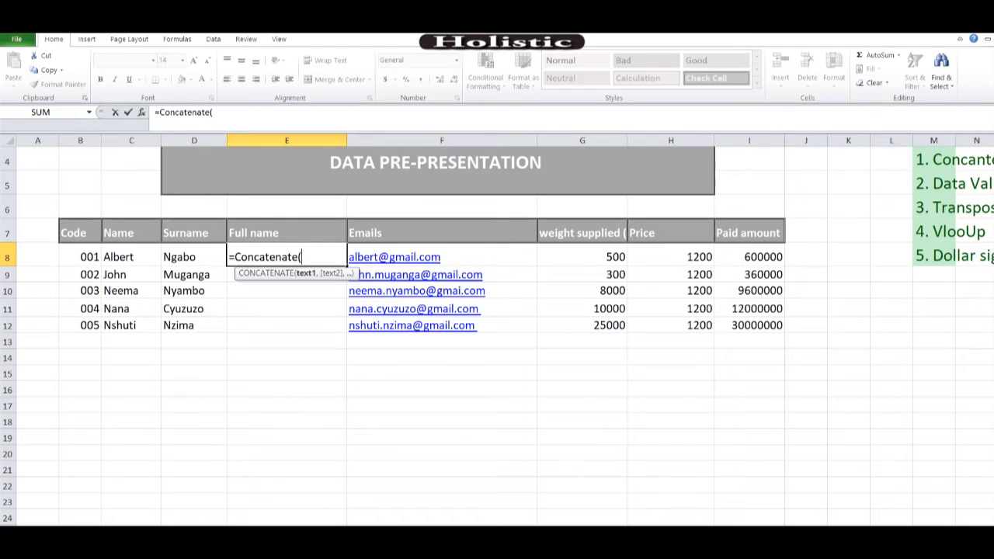
pyautogui.click(194, 257)
pyautogui.write(',"')
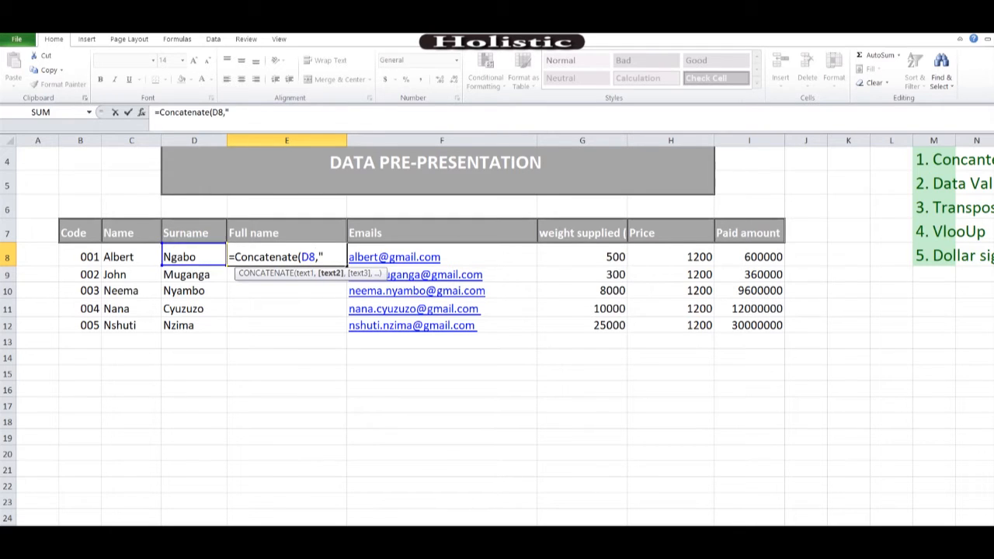
pyautogui.press('Return')
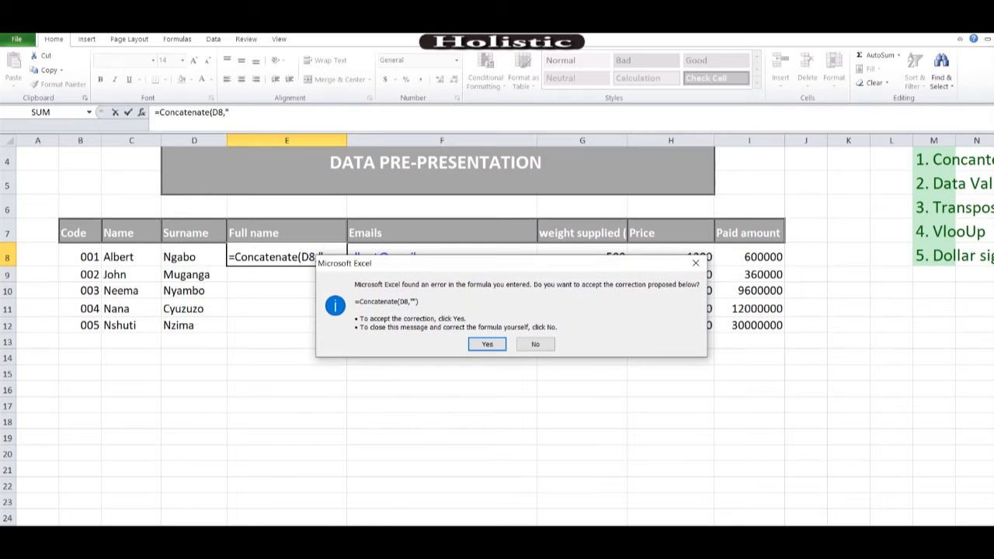
pyautogui.click(696, 263)
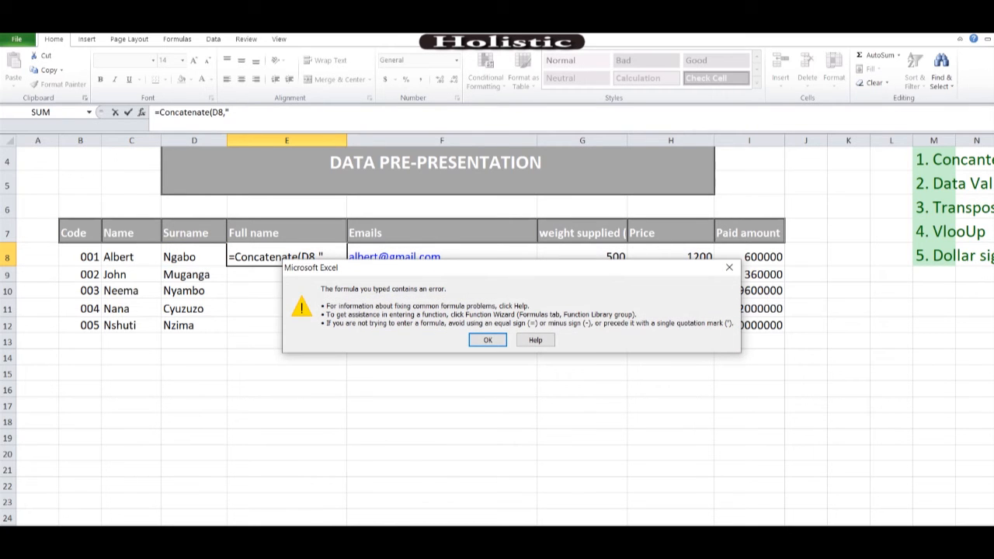
pyautogui.press('Return')
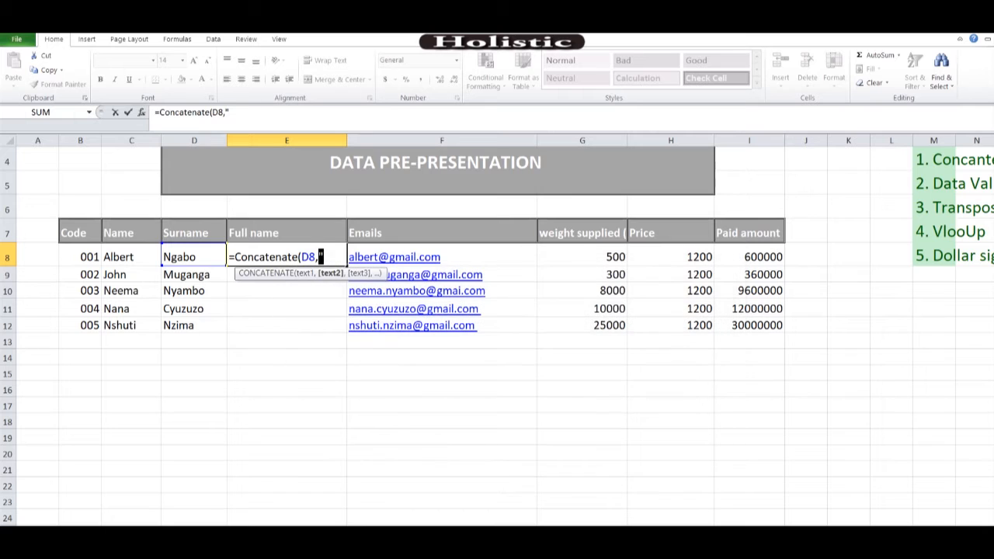
pyautogui.write('" ",')
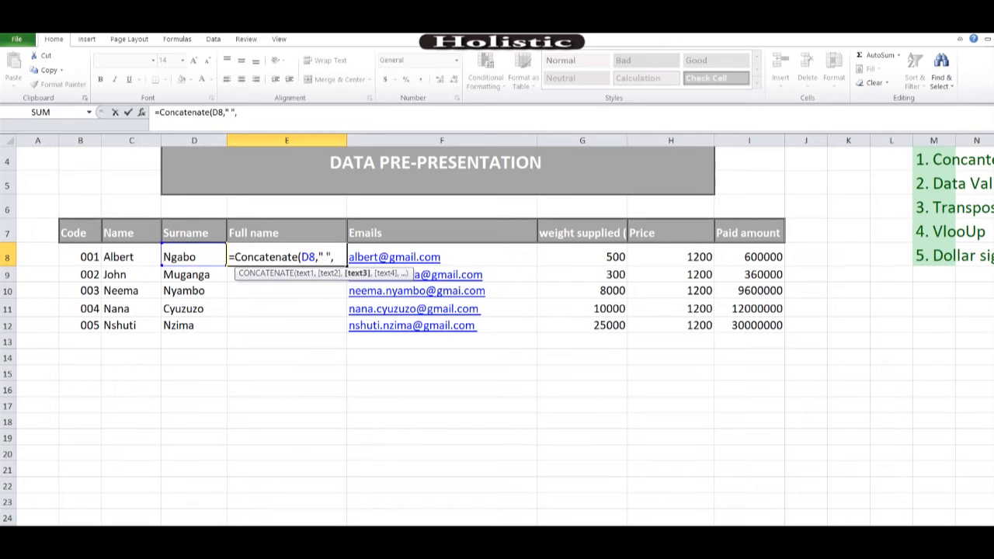
pyautogui.write('C8)')
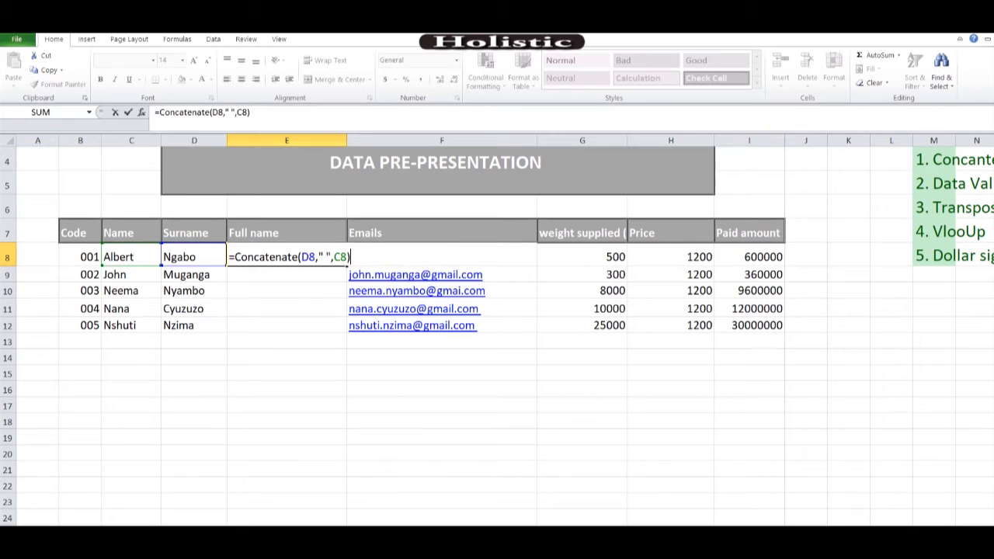
pyautogui.press('Return')
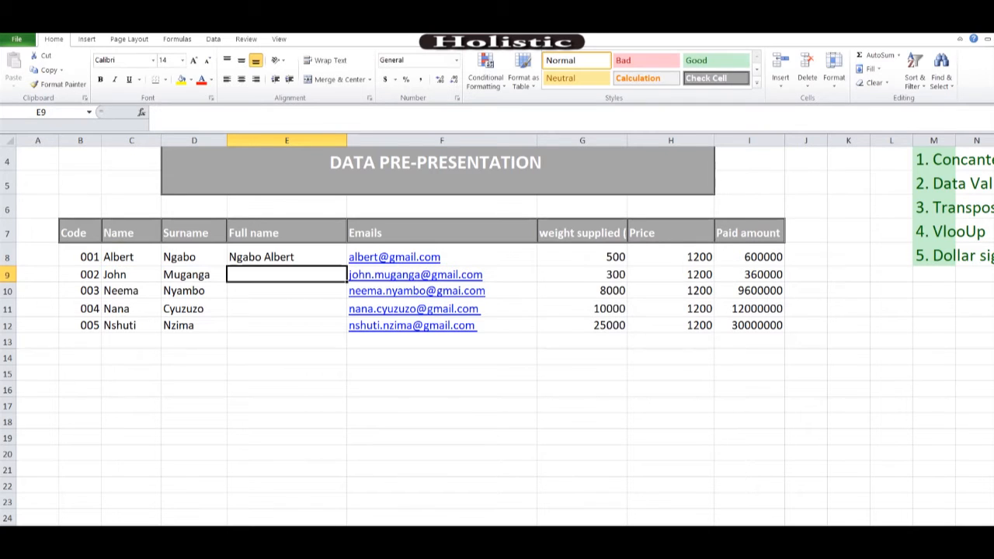
# Fill the Full name formula from E8 down to E12 and inspect the formula in E8
pyautogui.click(286, 257)
pyautogui.moveTo(347, 266); pyautogui.dragTo(347, 330)
pyautogui.click(442, 437)
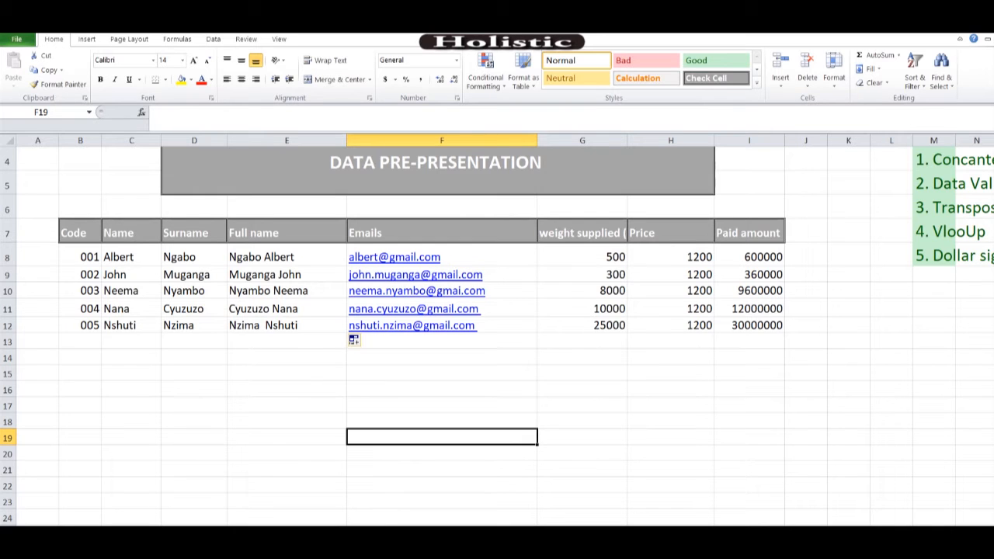
pyautogui.click(271, 257)
pyautogui.doubleClick(271, 257)
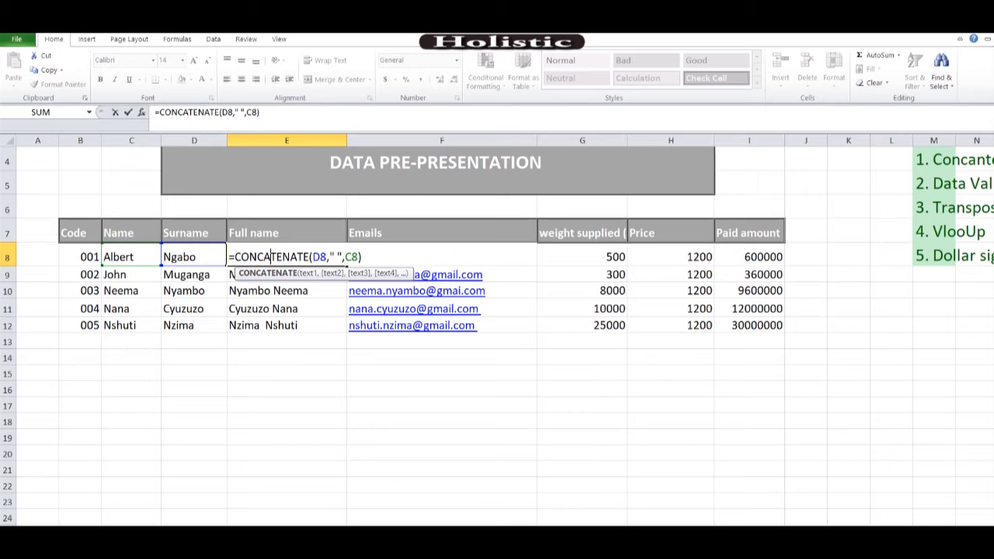
pyautogui.press('Return')
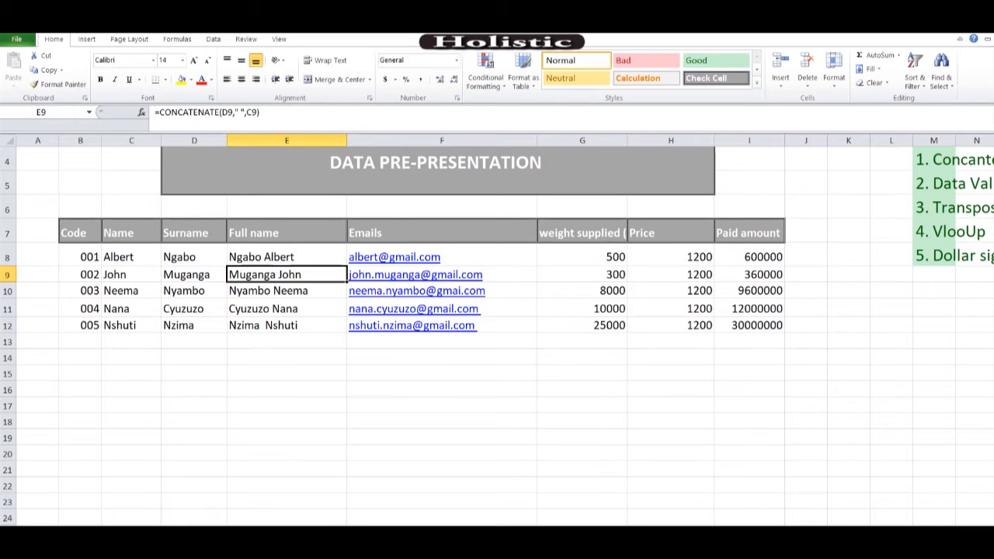
# Enter the label "Code" in D16 below the supplier table
pyautogui.click(194, 374)
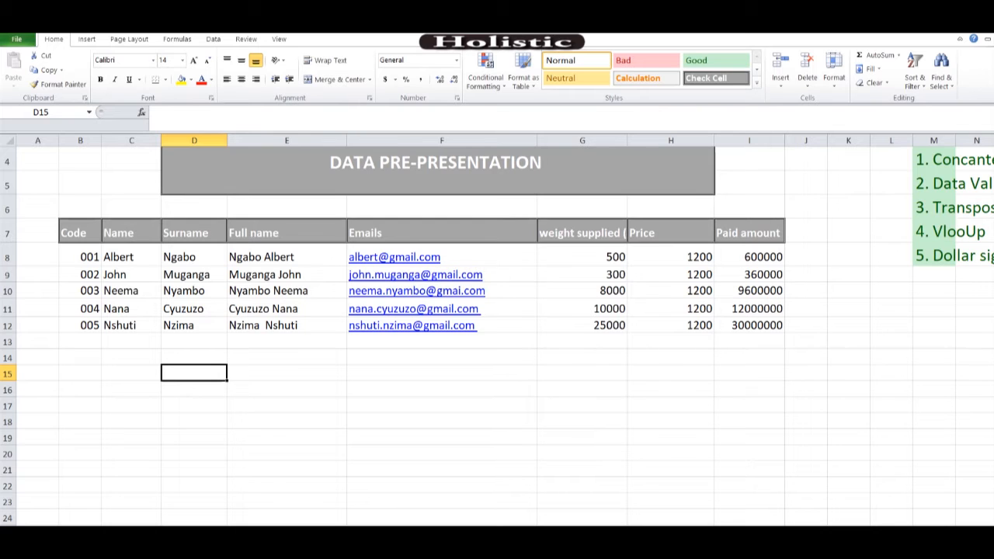
pyautogui.click(194, 389)
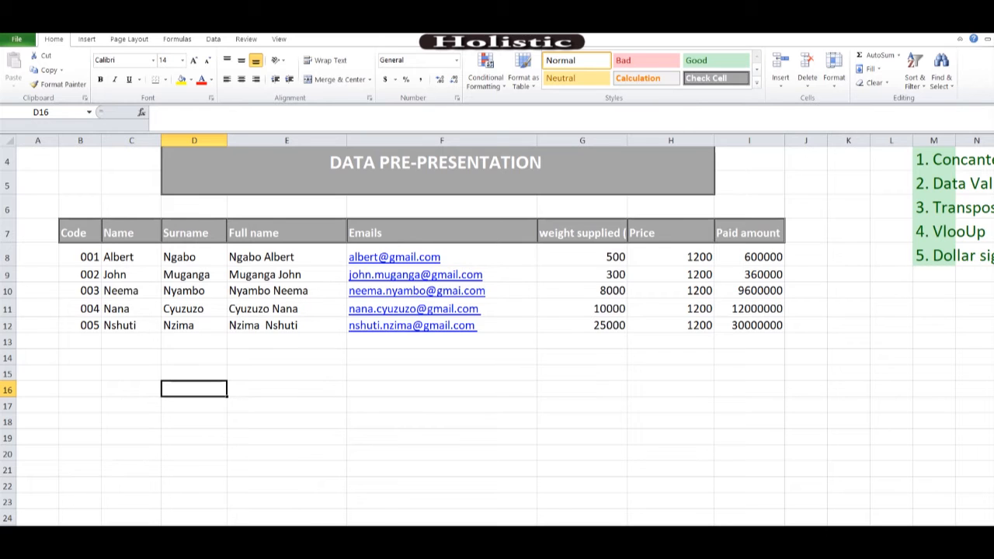
pyautogui.click(80, 233)
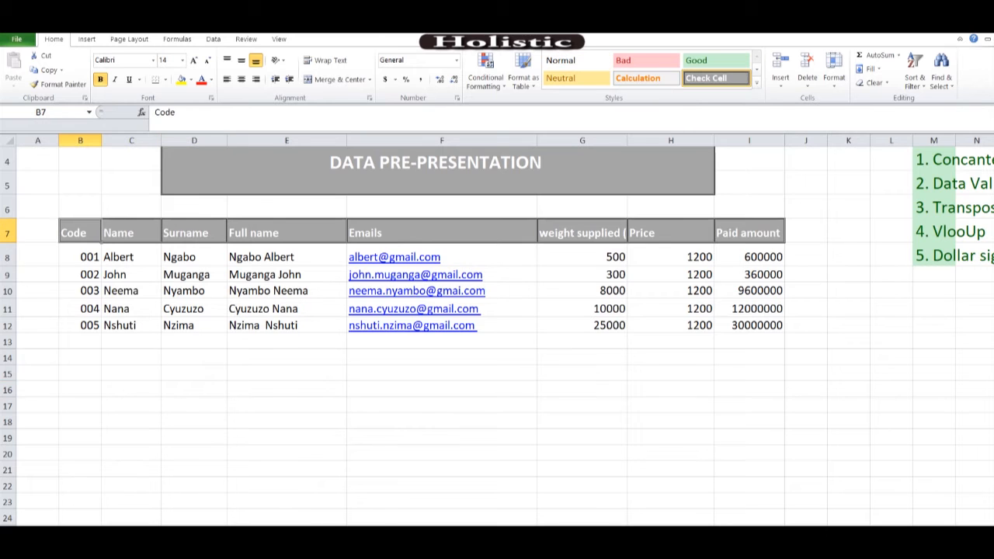
pyautogui.click(194, 390)
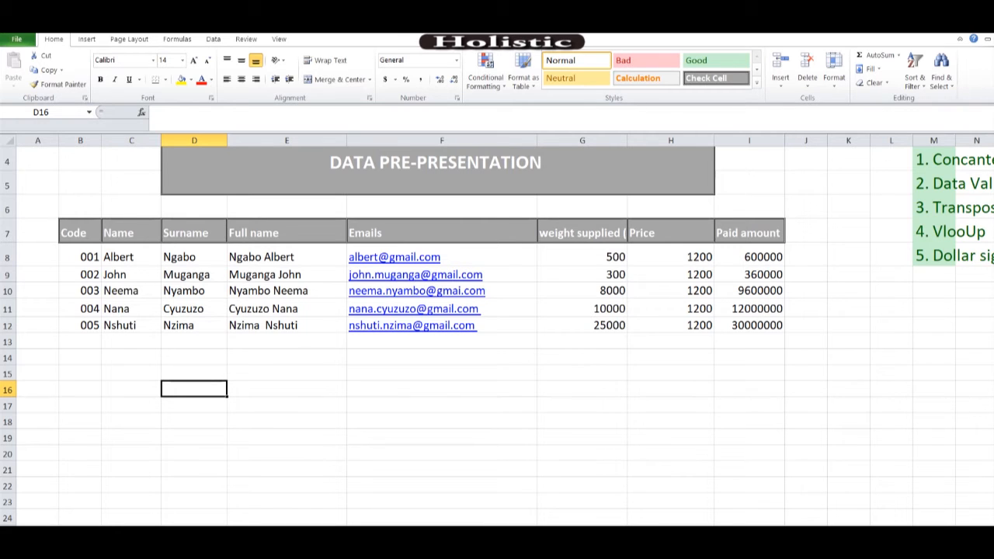
pyautogui.rightClick(195, 391)
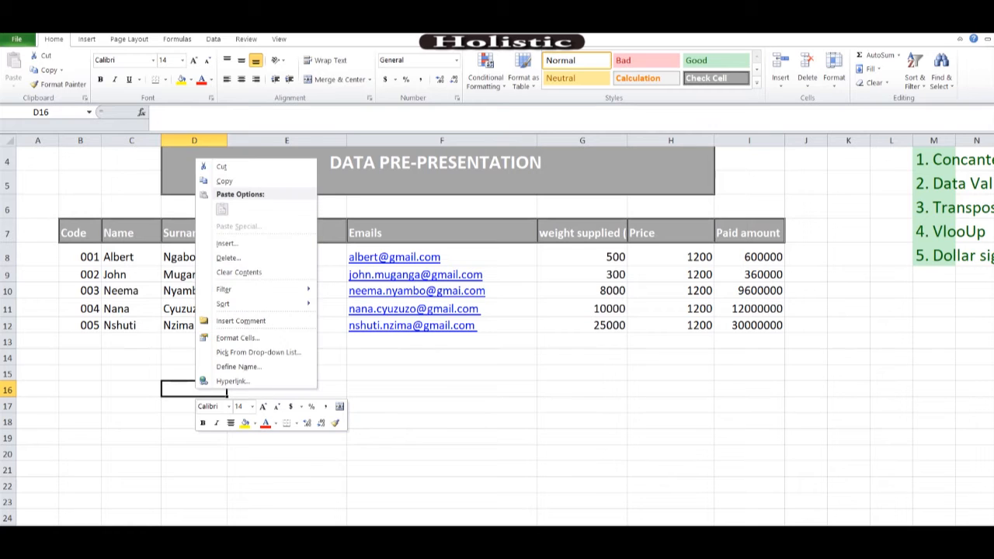
pyautogui.press('Escape')
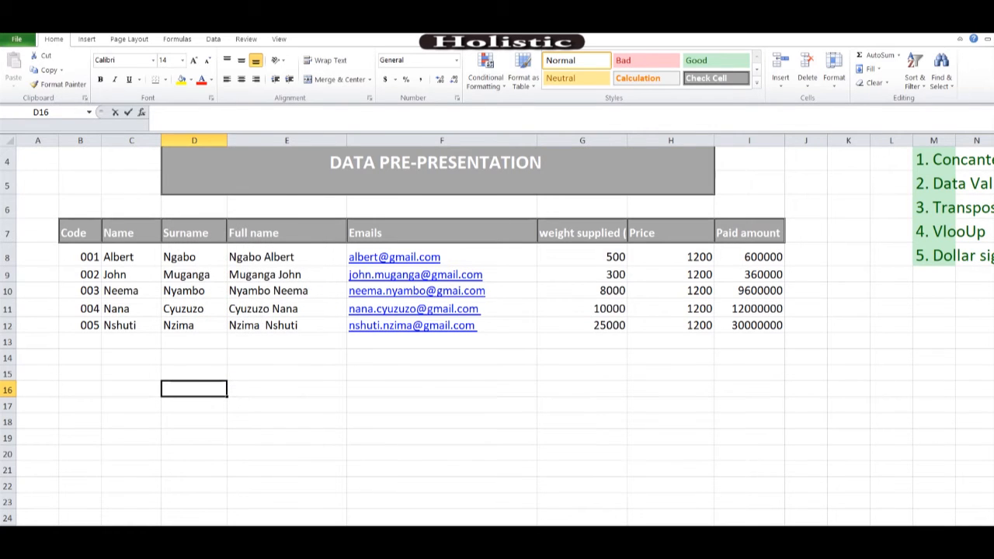
pyautogui.write('Code')
pyautogui.press('Return')
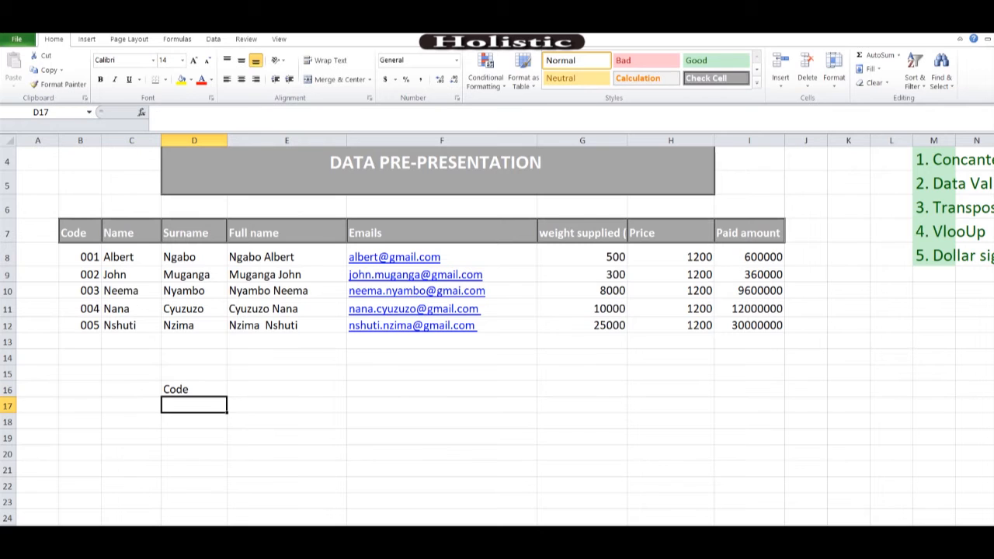
# Add list data validation to D17 with the codes in =$B$8:$B$12 as its source
pyautogui.rightClick(187, 407)
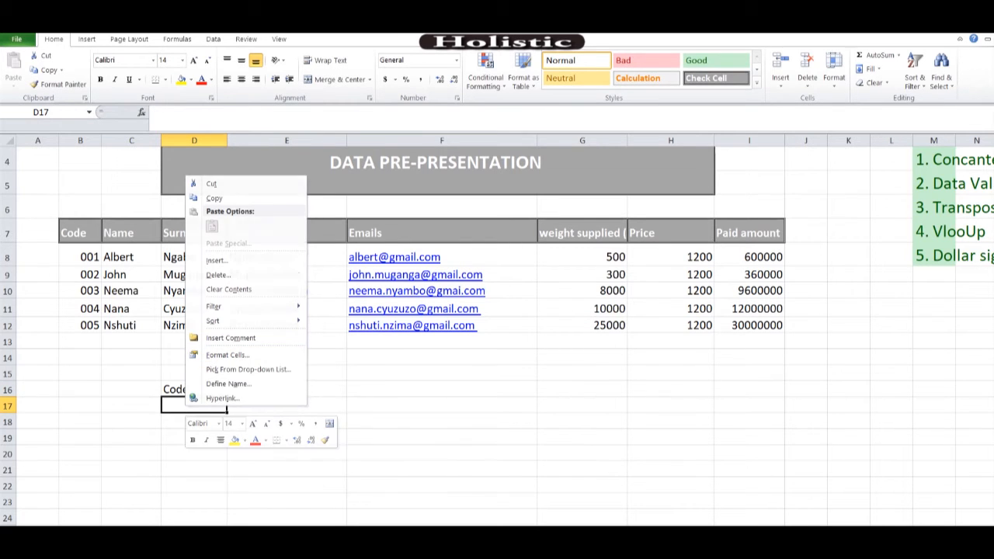
pyautogui.click(213, 39)
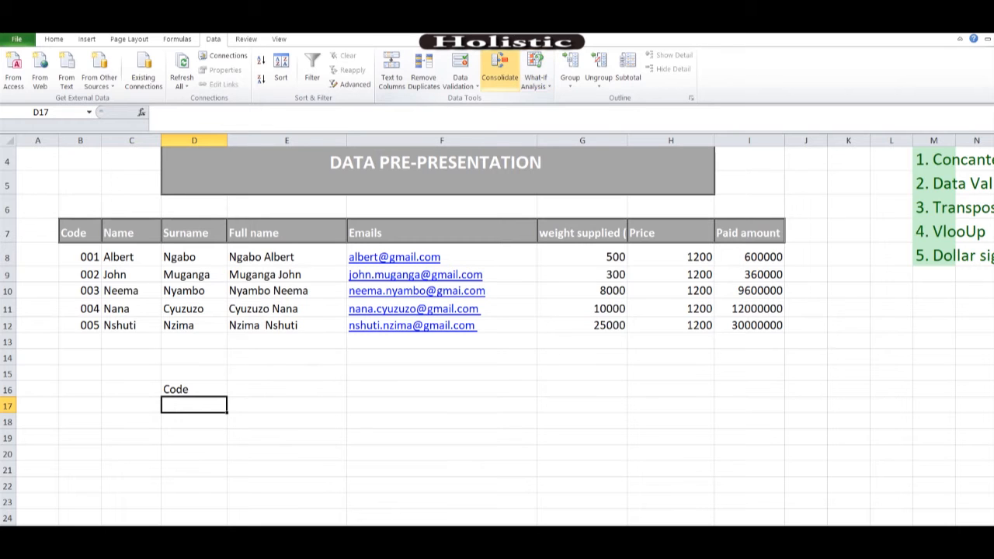
pyautogui.click(460, 80)
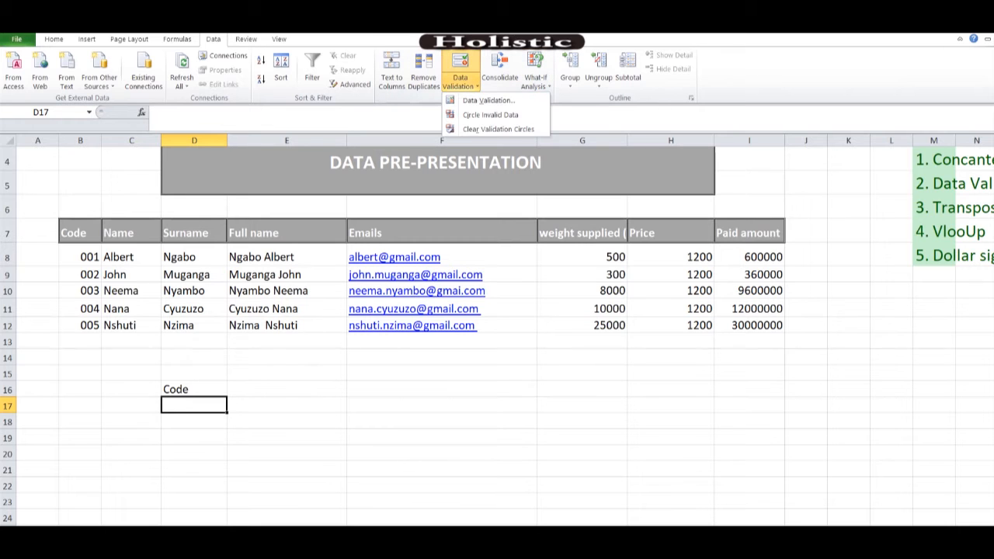
pyautogui.click(488, 101)
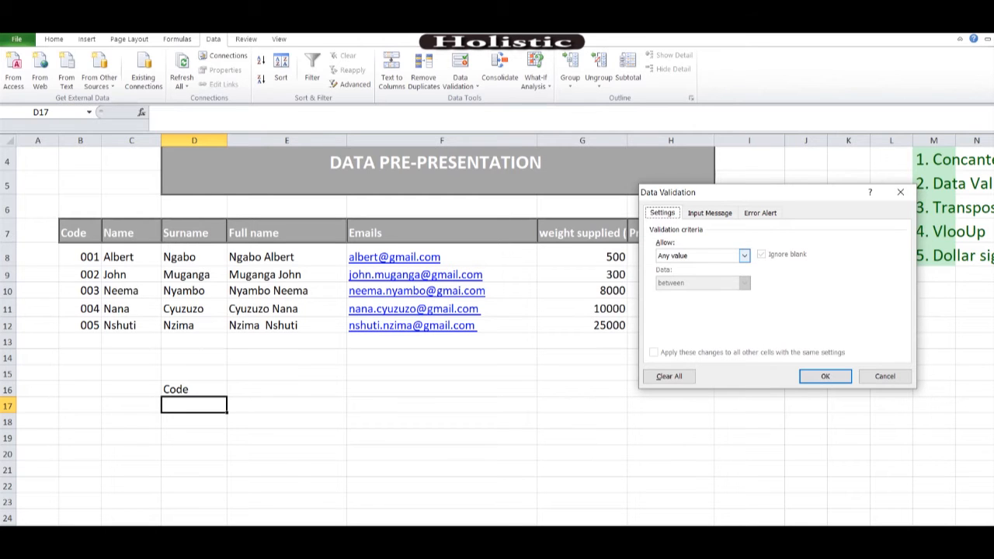
pyautogui.click(744, 256)
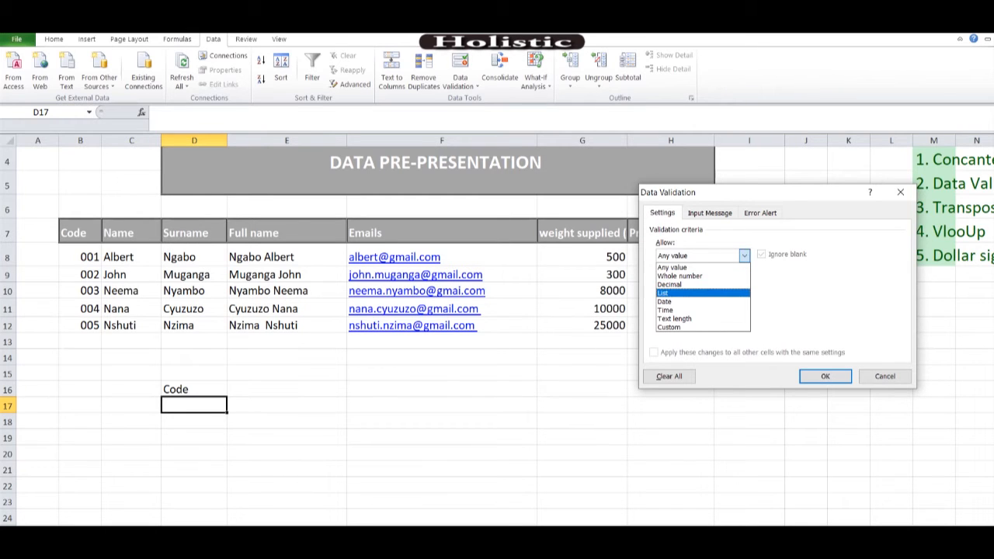
pyautogui.click(663, 293)
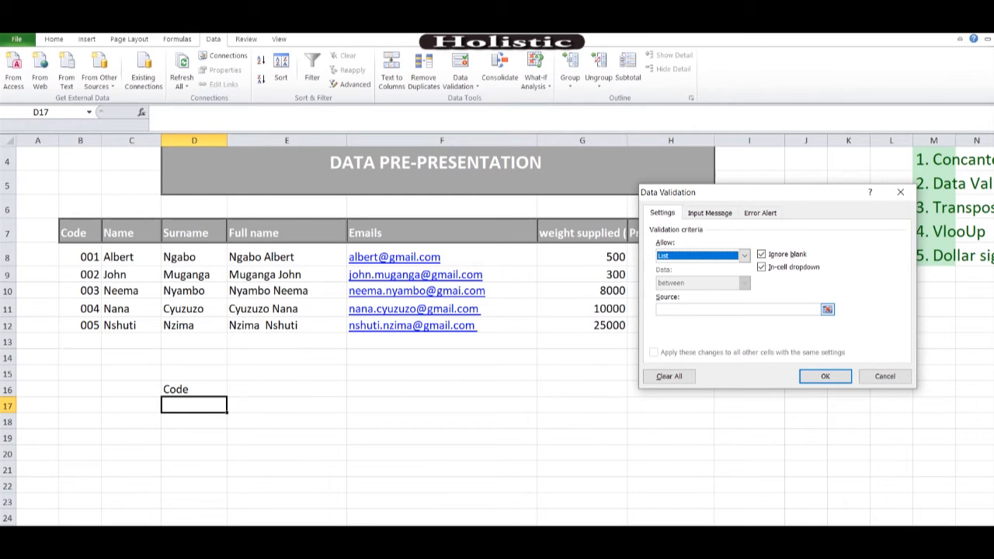
pyautogui.click(738, 309)
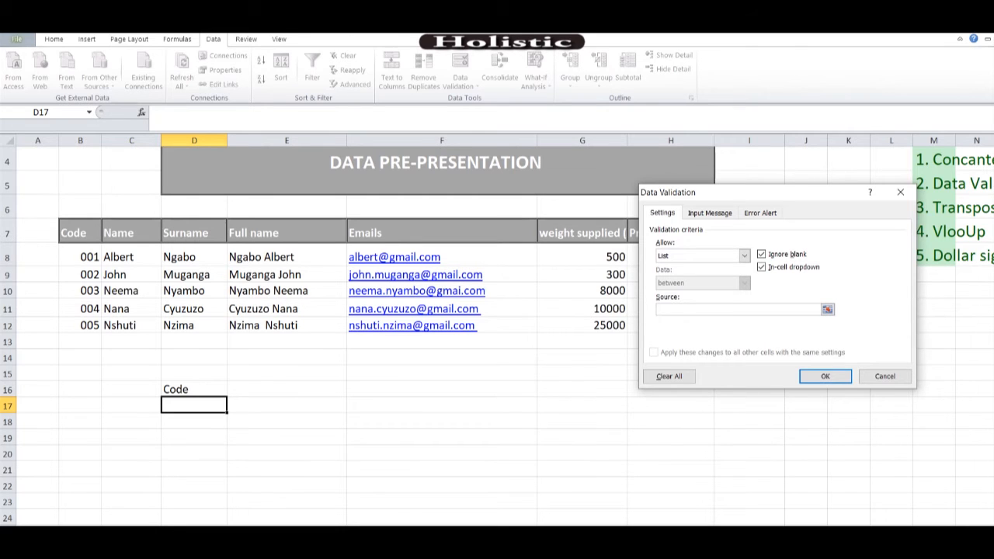
pyautogui.moveTo(86, 258); pyautogui.dragTo(86, 325)
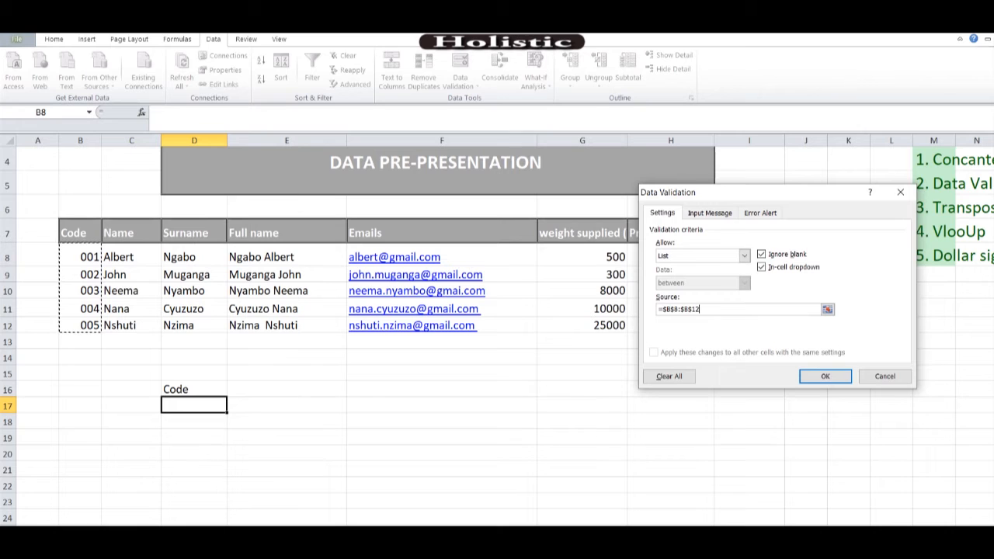
pyautogui.click(825, 376)
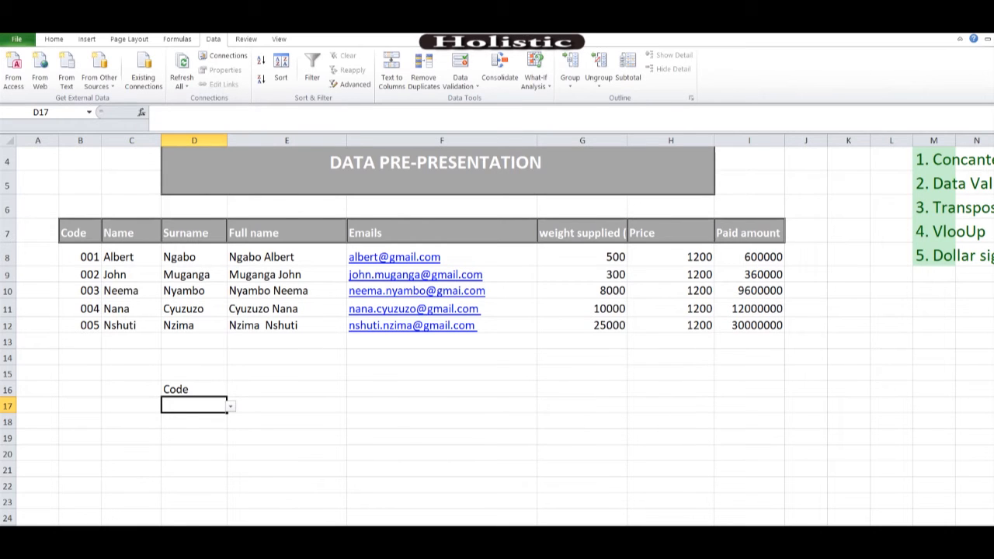
# Try the list of allowed codes in D17 and choose code 3
pyautogui.click(230, 405)
pyautogui.click(186, 416)
pyautogui.click(231, 405)
pyautogui.click(186, 432)
pyautogui.click(287, 406)
# Copy the three-digit code formatting from B8 onto D17
pyautogui.click(80, 256)
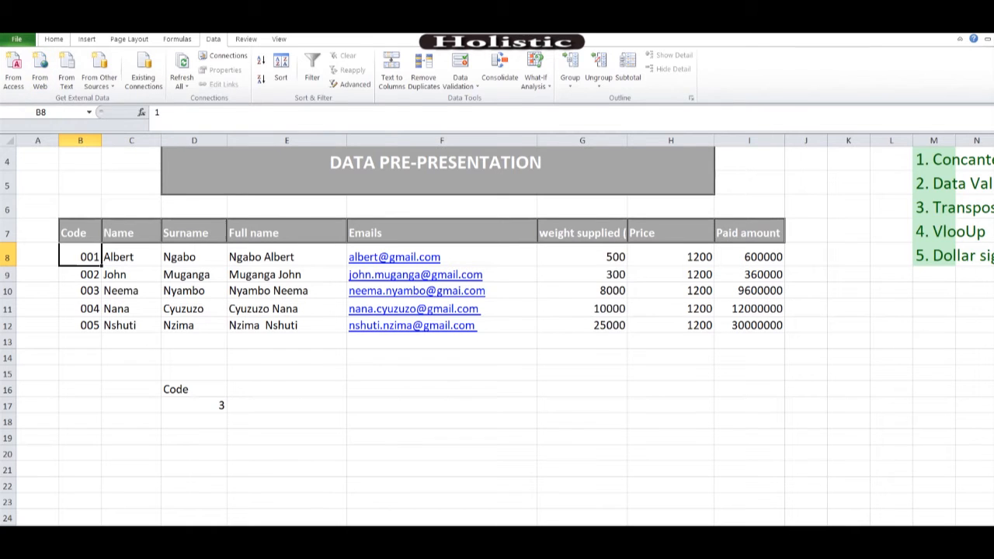
pyautogui.click(54, 39)
pyautogui.click(58, 84)
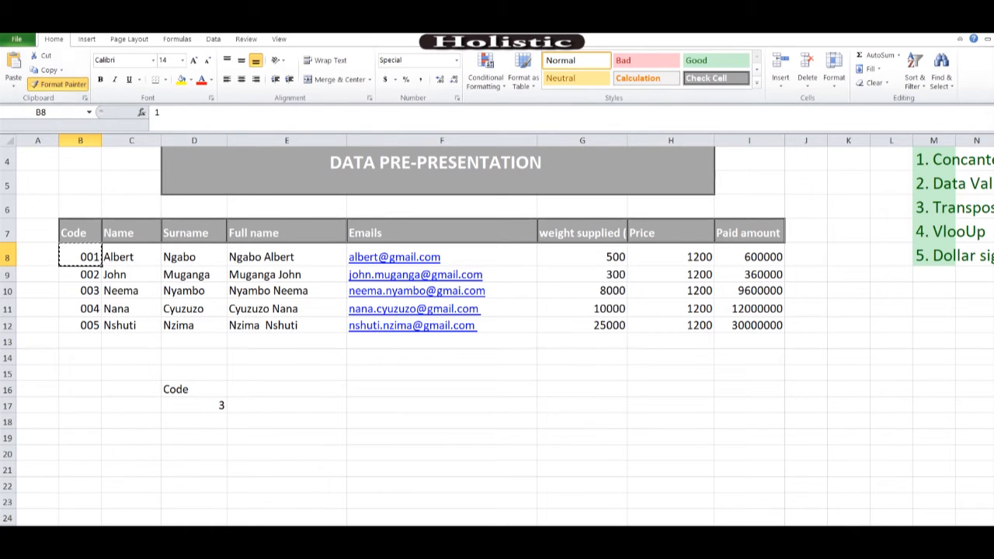
pyautogui.click(194, 405)
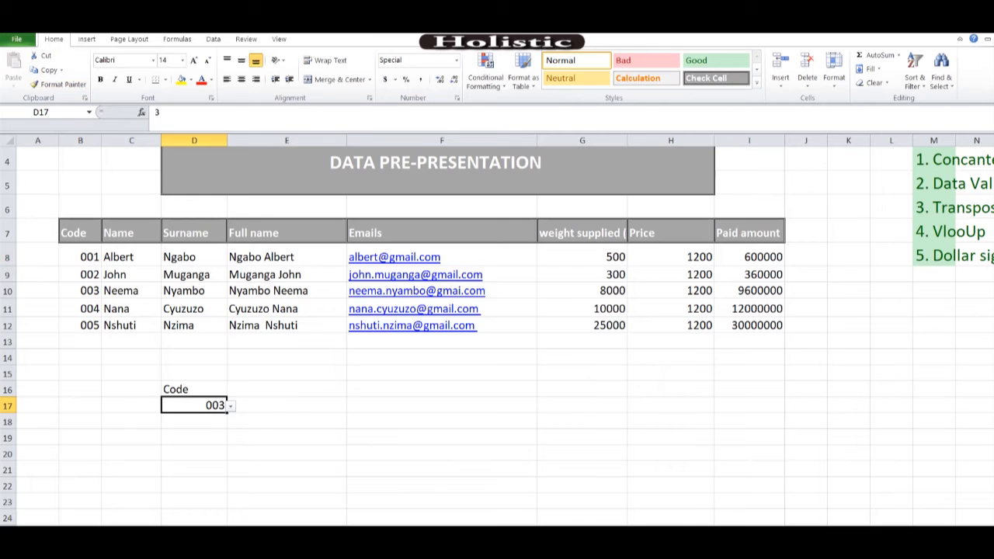
pyautogui.click(287, 406)
pyautogui.click(287, 470)
pyautogui.click(287, 406)
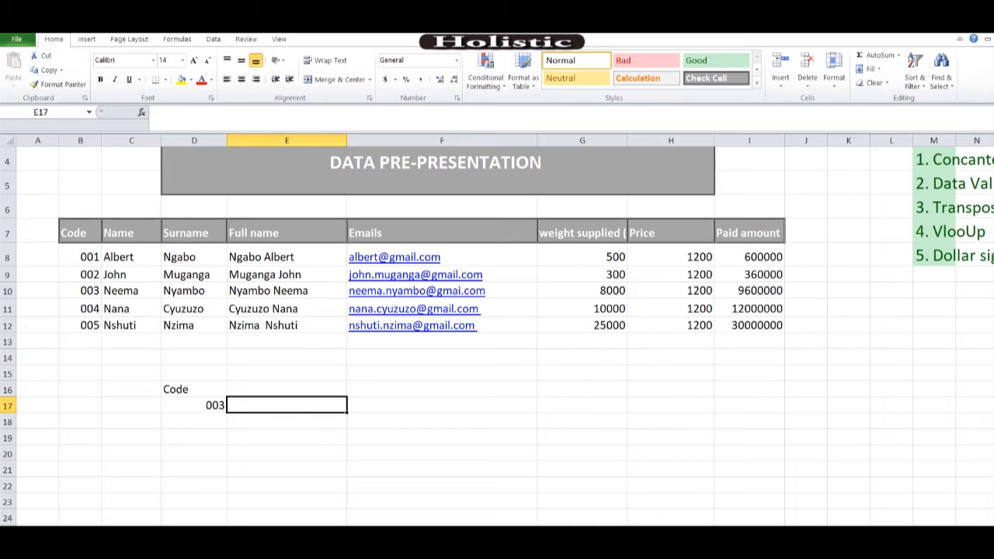
pyautogui.click(933, 207)
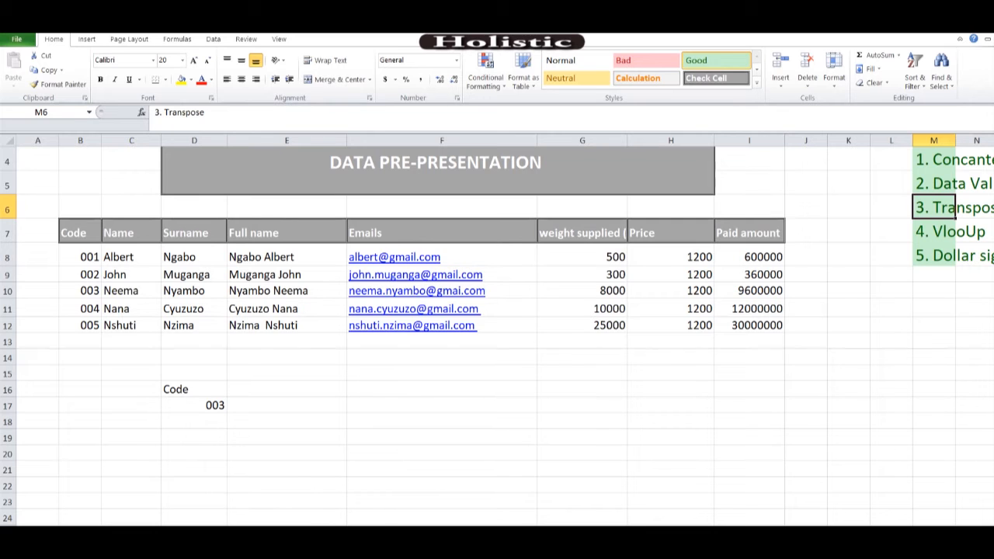
# Copy the headers from Full name to Paid amount in E7:I7 and paste them transposed into E17:E21
pyautogui.moveTo(286, 233); pyautogui.dragTo(749, 233)
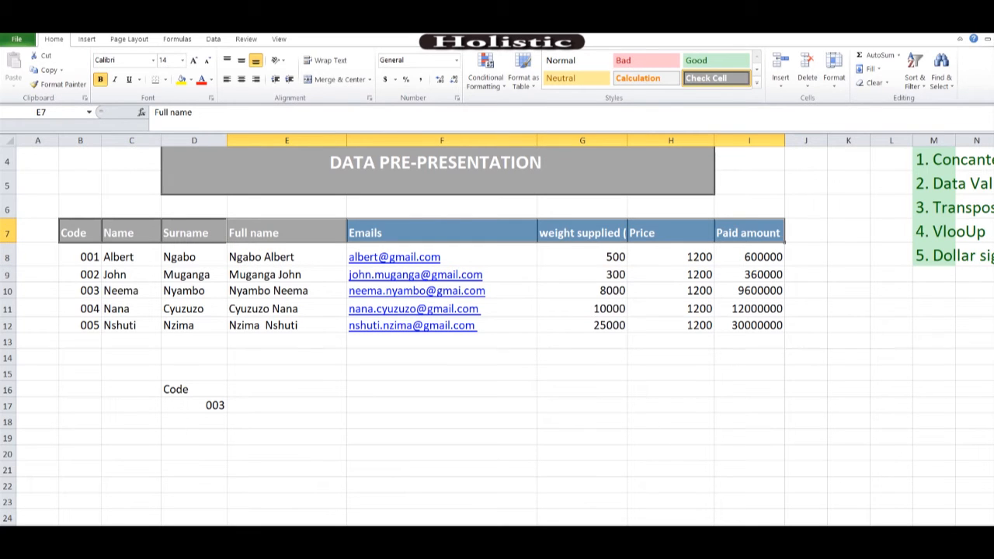
pyautogui.click(442, 454)
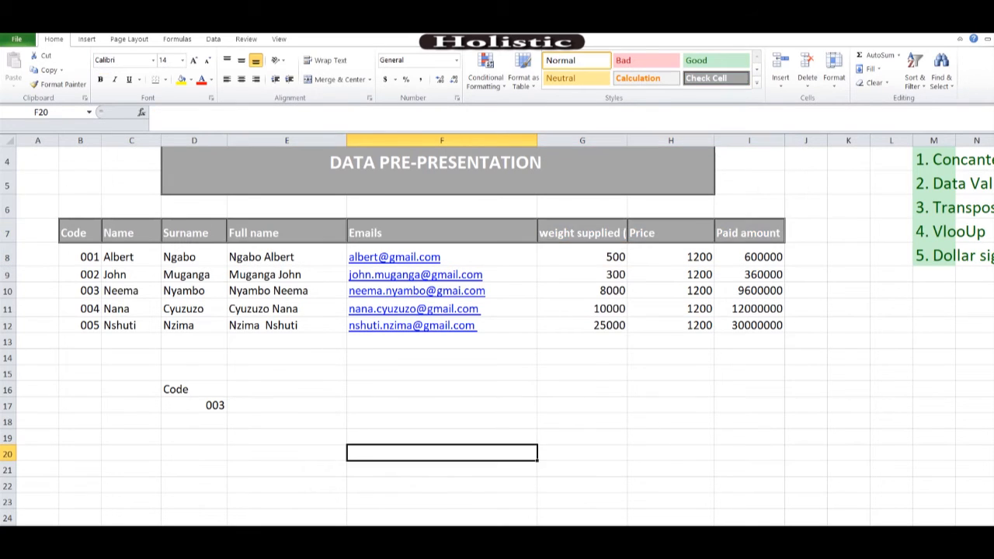
pyautogui.moveTo(287, 233); pyautogui.dragTo(749, 233)
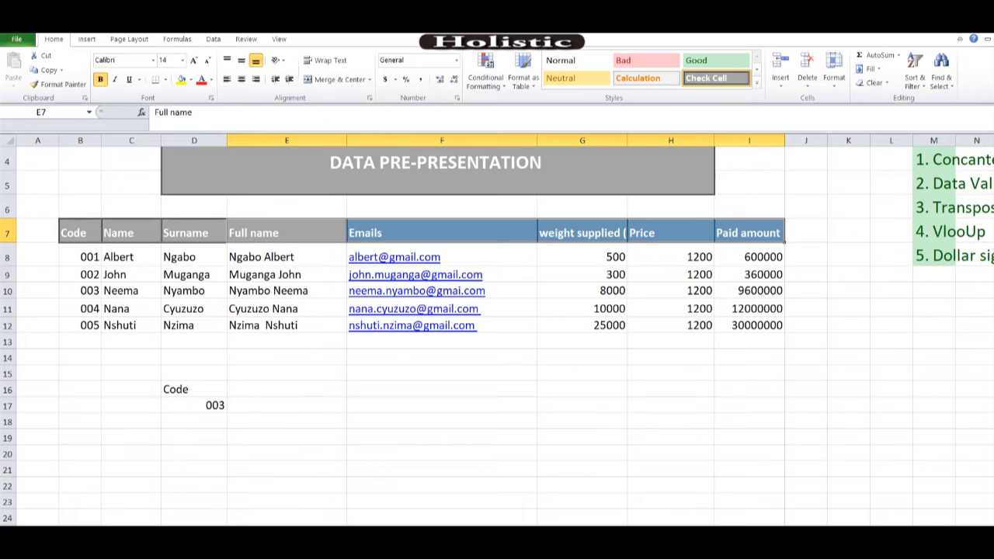
pyautogui.moveTo(287, 233); pyautogui.dragTo(749, 233)
pyautogui.click(287, 405)
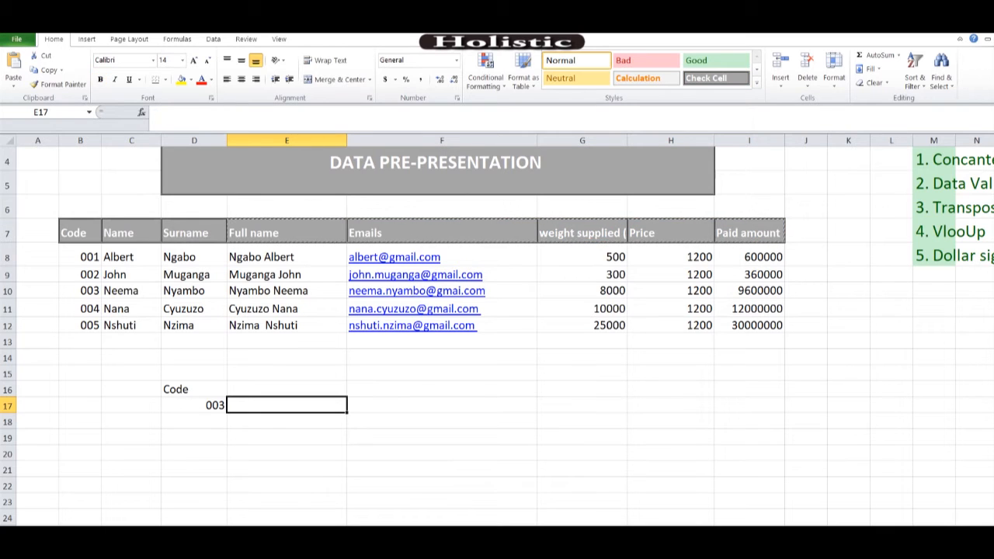
pyautogui.rightClick(303, 406)
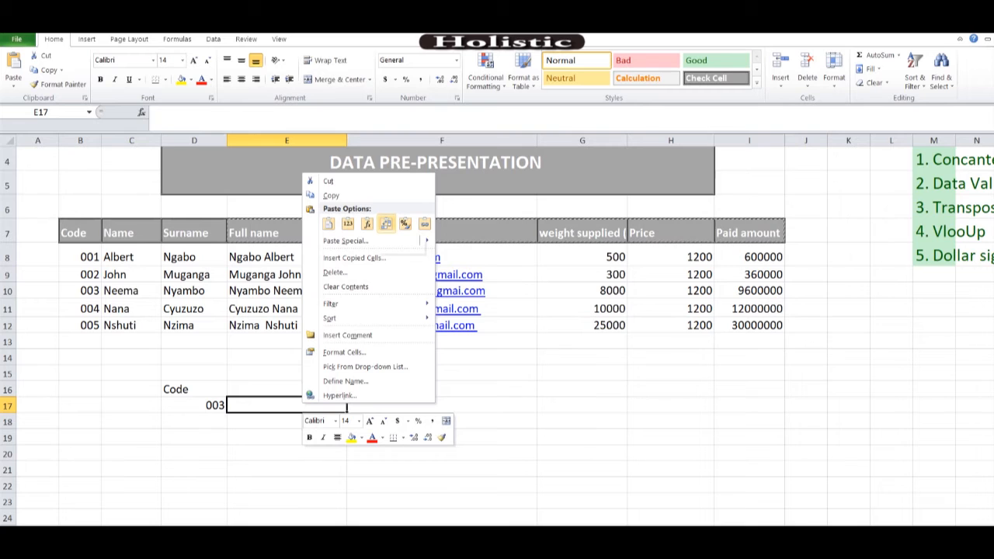
pyautogui.click(387, 224)
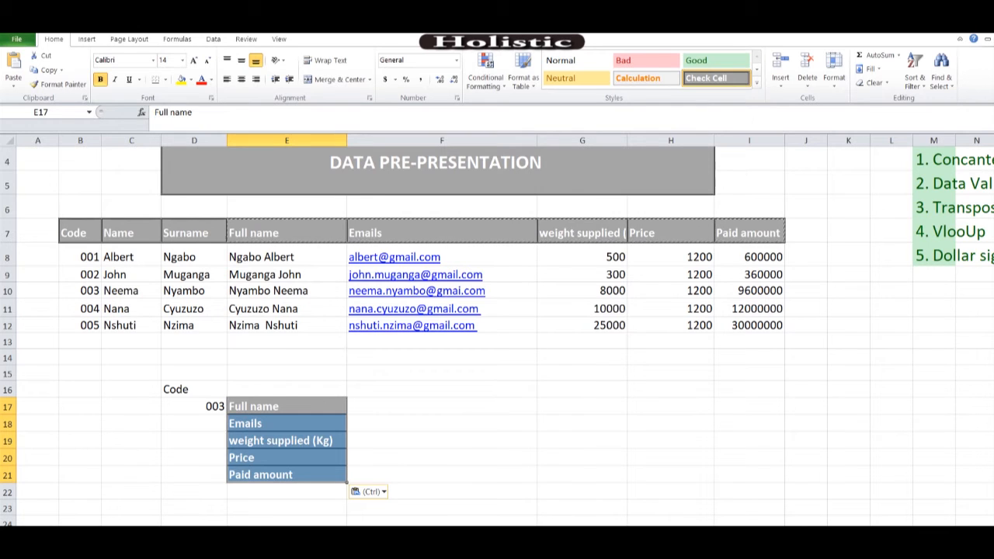
pyautogui.click(442, 406)
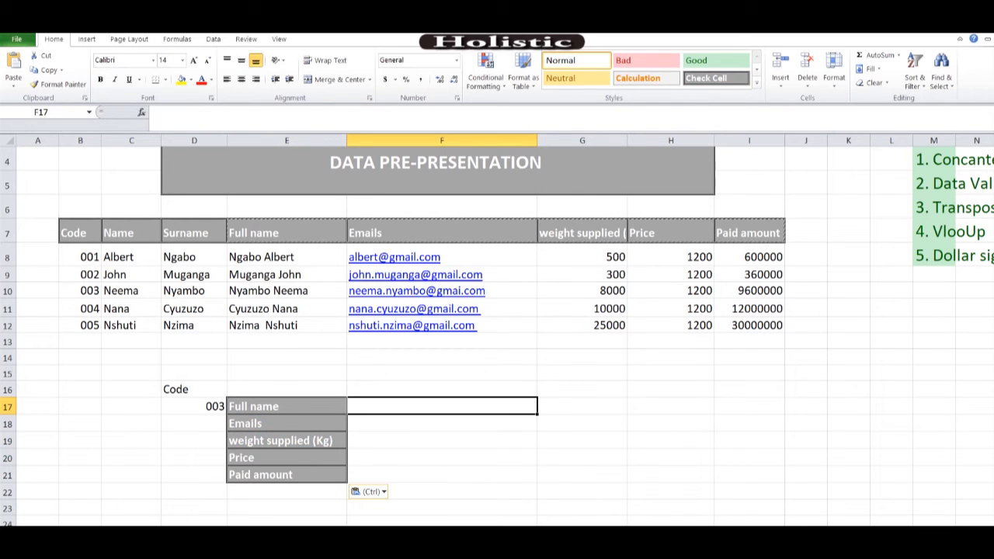
# Apply the Good cell style to the code cell D17
pyautogui.click(194, 406)
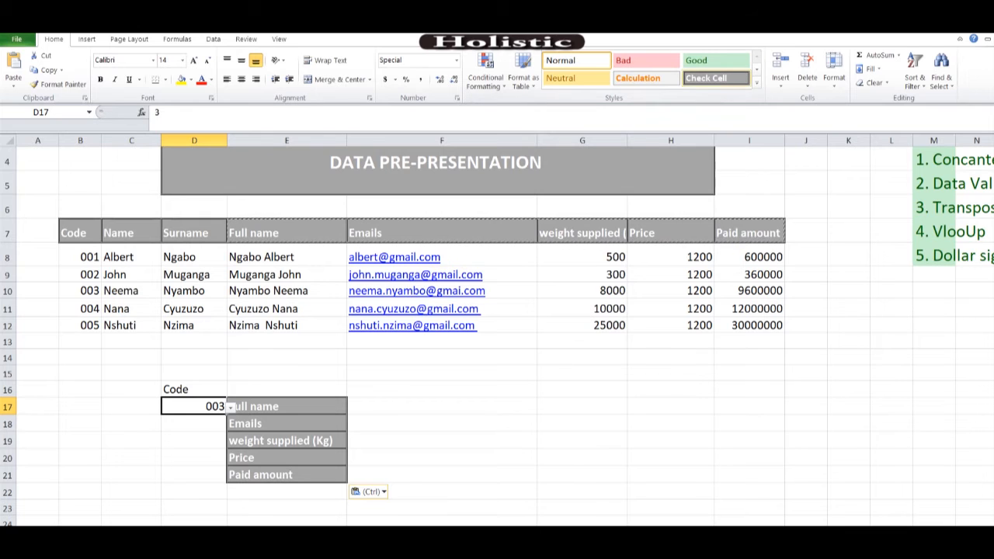
pyautogui.click(716, 79)
pyautogui.click(716, 61)
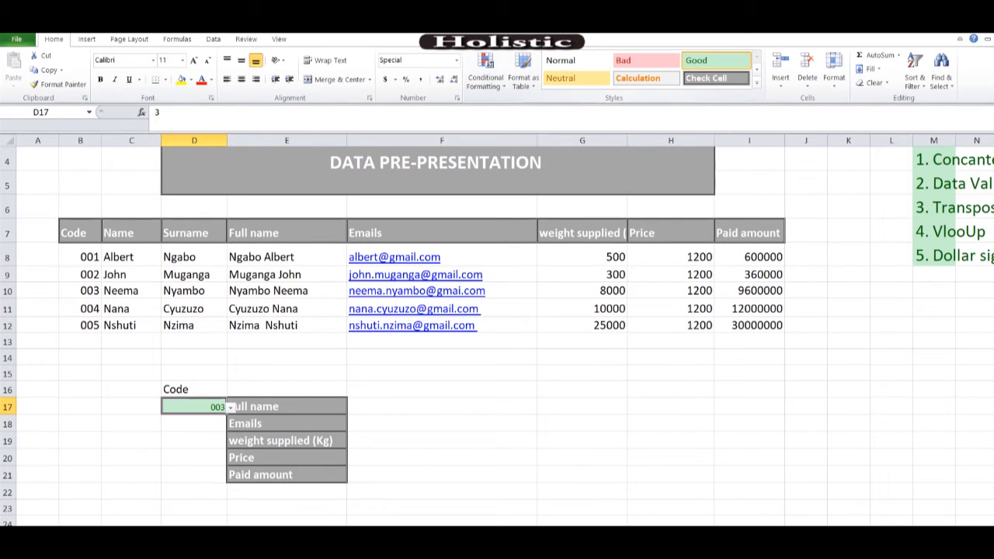
pyautogui.click(442, 440)
# Start a VLOOKUP formula in F17 with D17 as the lookup value and B8:I12 as the table array
pyautogui.click(442, 407)
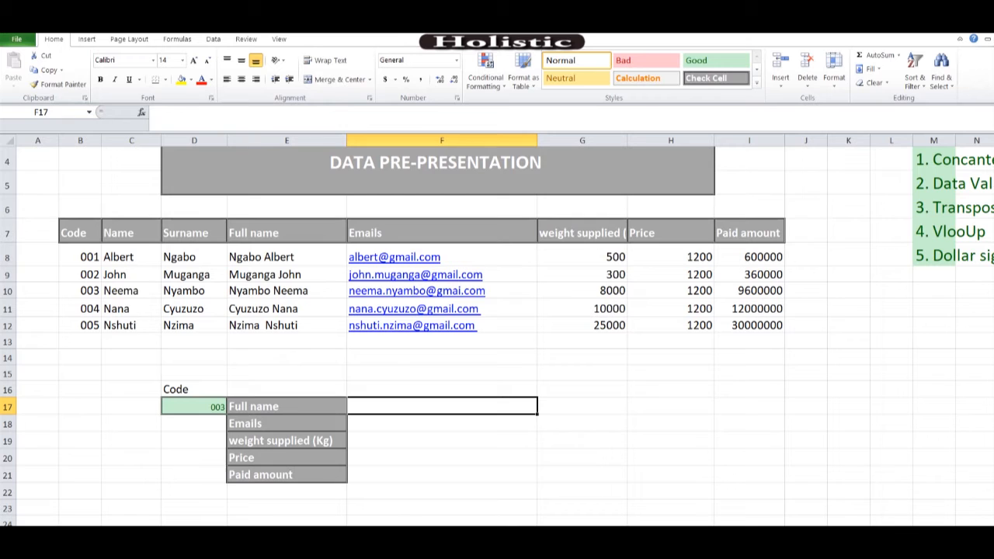
pyautogui.write('=V')
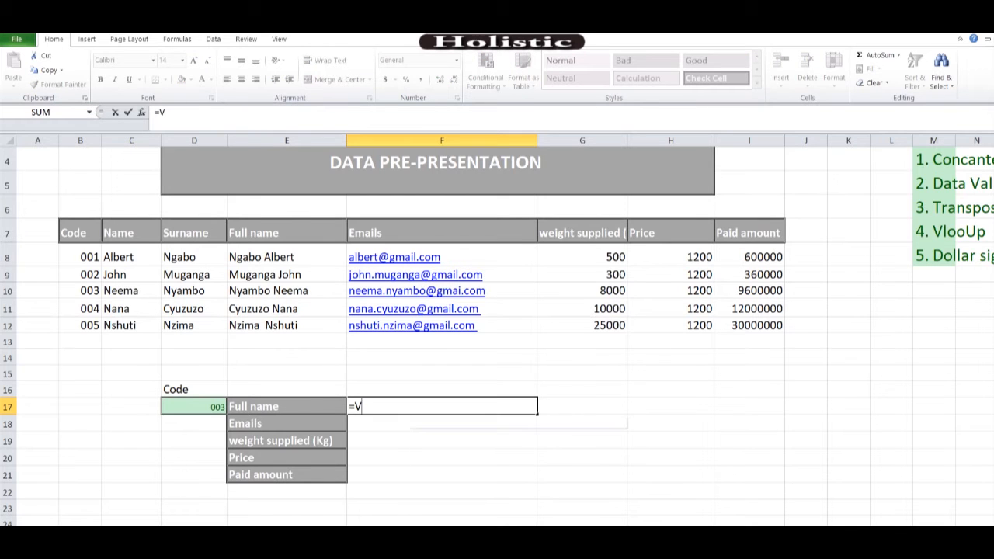
pyautogui.write('llo')
pyautogui.press('BackSpace')
pyautogui.press('BackSpace')
pyautogui.write('oo')
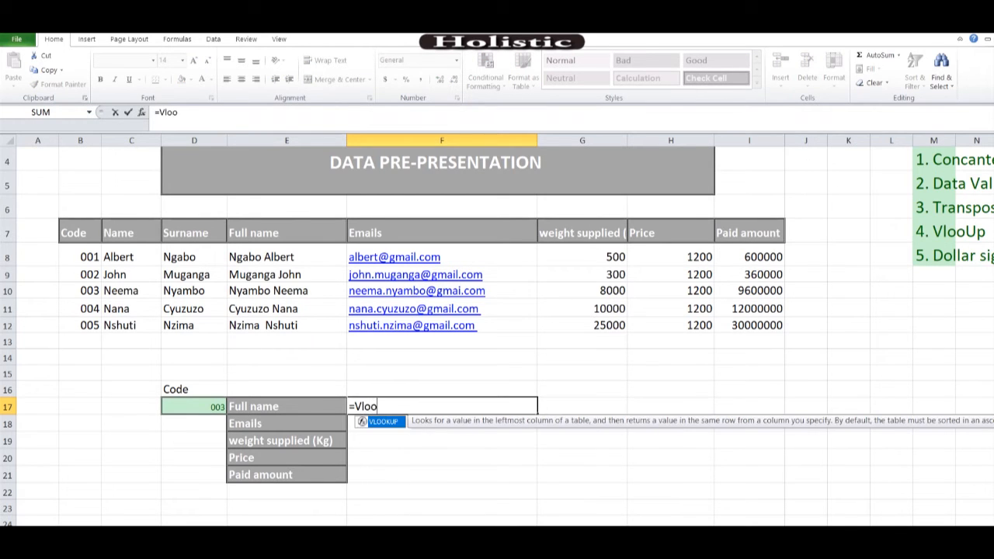
pyautogui.write('kup(')
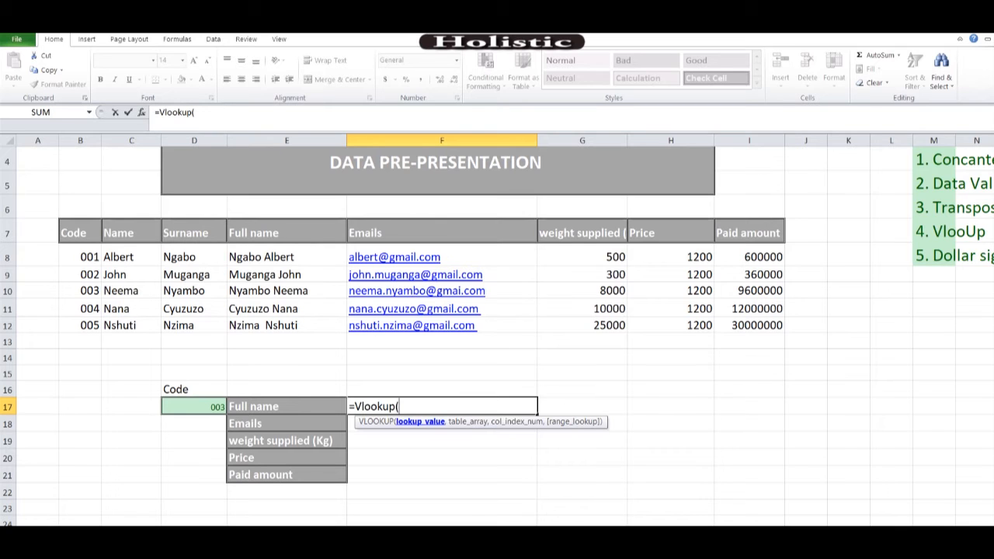
pyautogui.click(194, 407)
pyautogui.write(',')
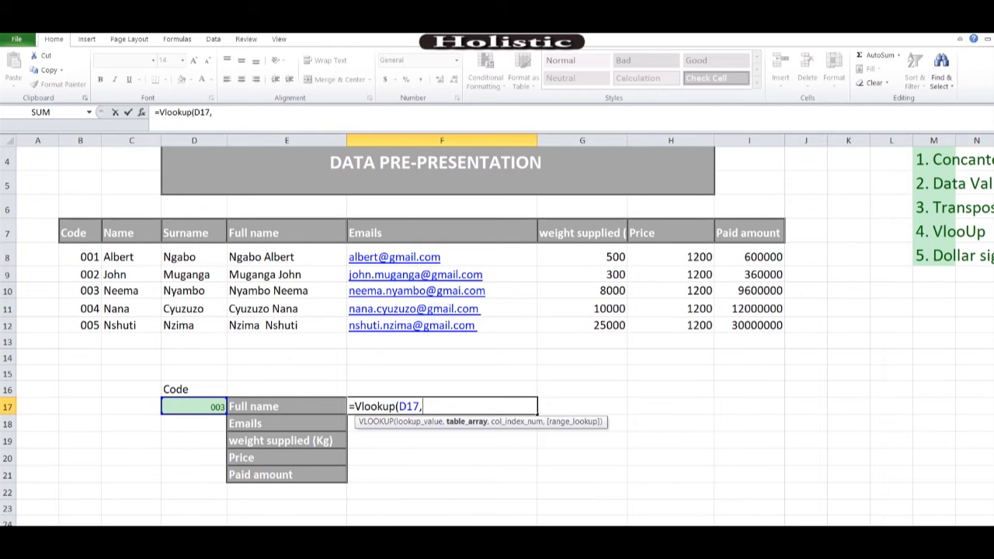
pyautogui.moveTo(80, 257); pyautogui.dragTo(783, 331)
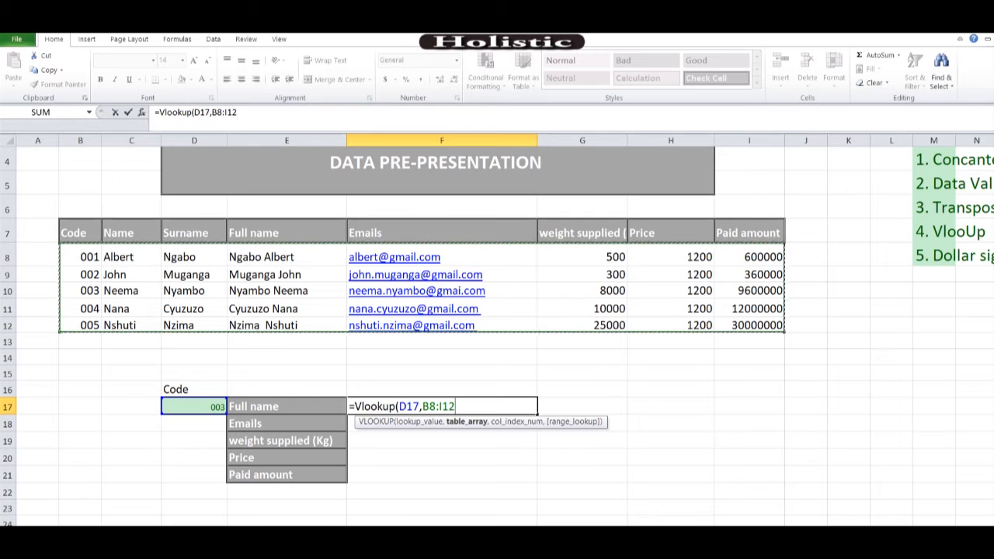
pyautogui.write(',')
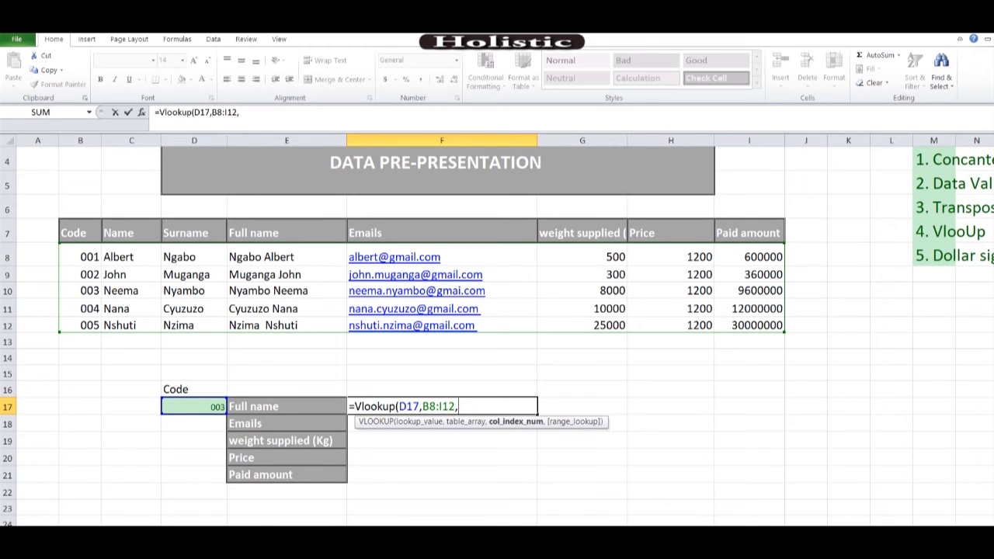
# Count the table columns from Code to Full name to determine the column index, and clear the temporary cell reference from the formula
pyautogui.click(80, 257)
pyautogui.click(80, 233)
pyautogui.press('Right')
pyautogui.press('Right')
pyautogui.press('Right')
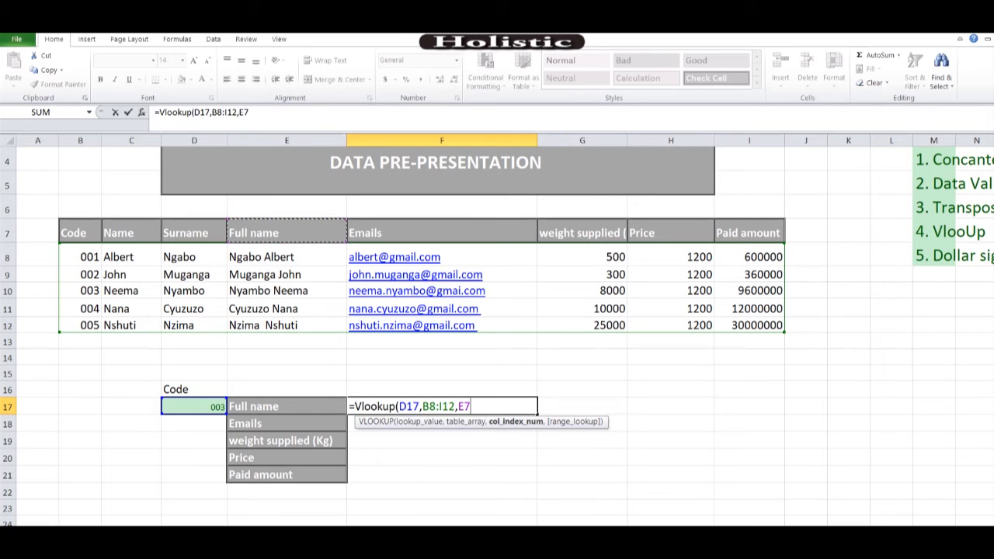
pyautogui.press('Left')
pyautogui.press('Left')
pyautogui.press('Left')
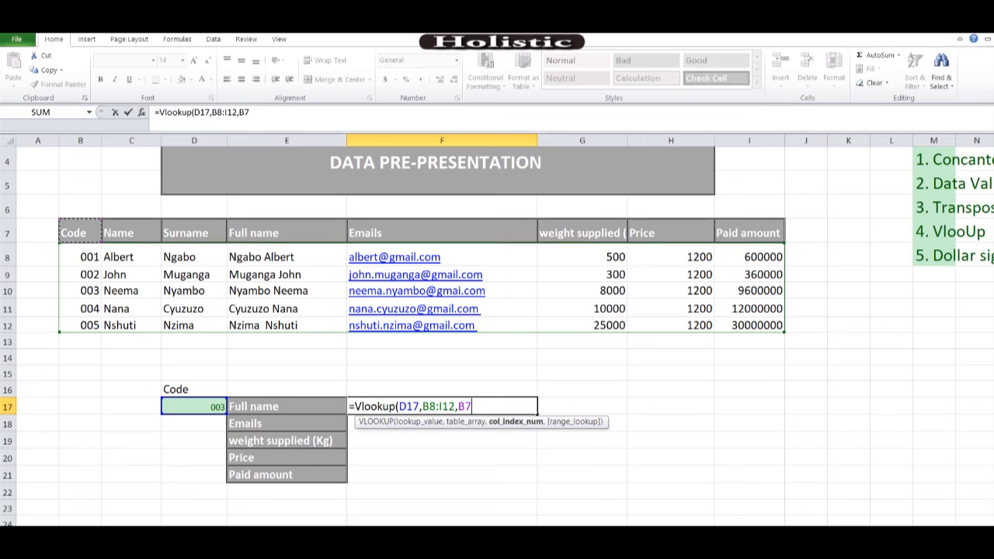
pyautogui.press('Right')
pyautogui.press('Right')
pyautogui.press('Right')
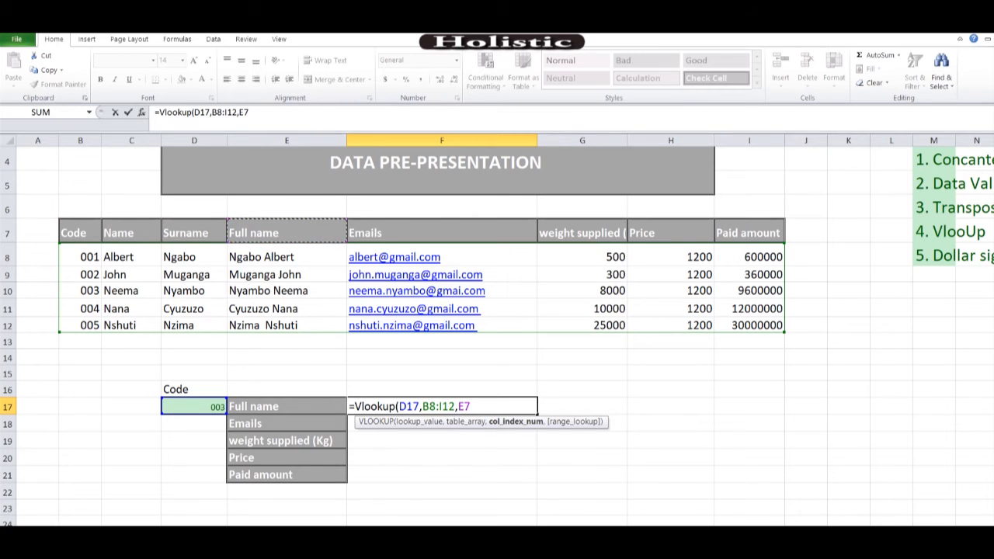
pyautogui.press('BackSpace')
pyautogui.press('BackSpace')
# Complete the F17 lookup with column index 4 and FALSE for exact match, and check it against the code 003 row
pyautogui.write('4,')
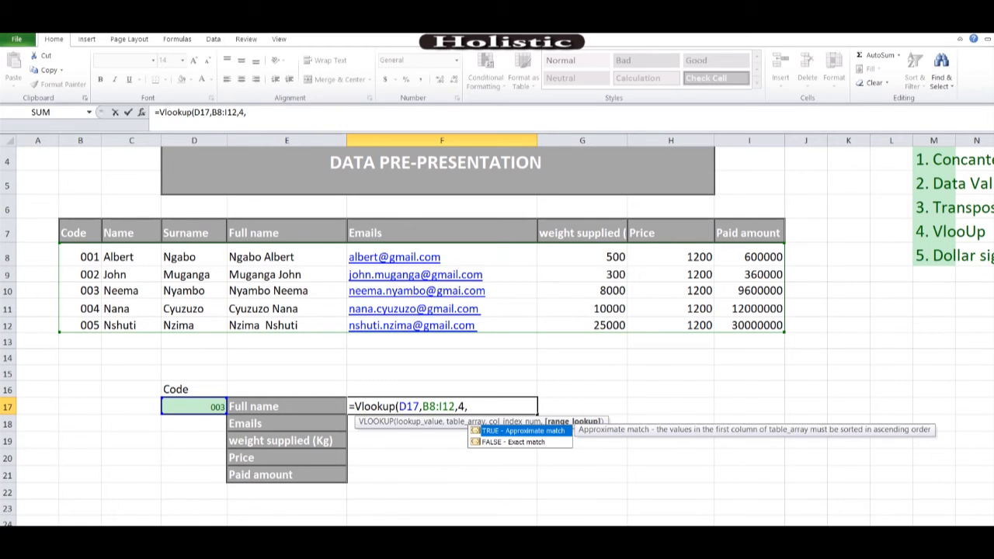
pyautogui.write('F')
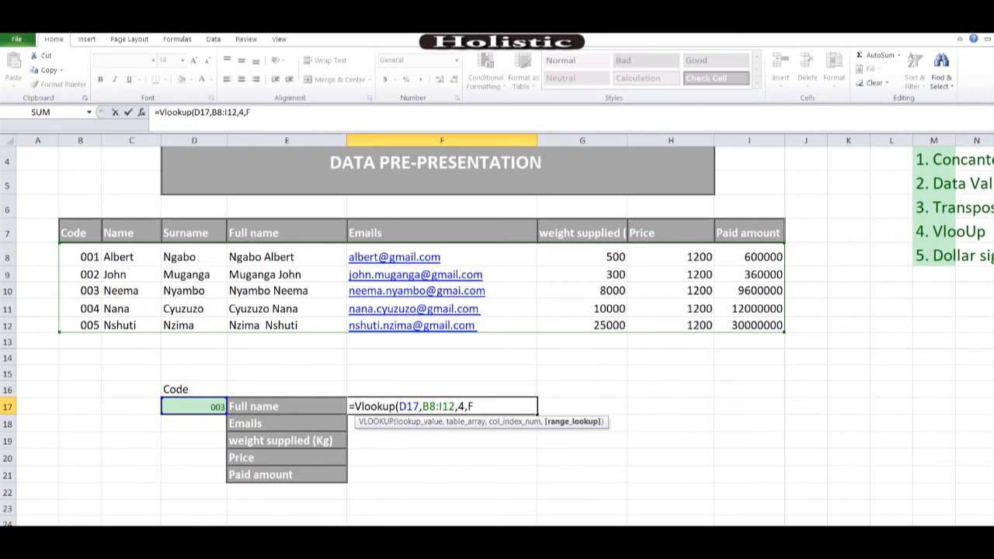
pyautogui.write('alse')
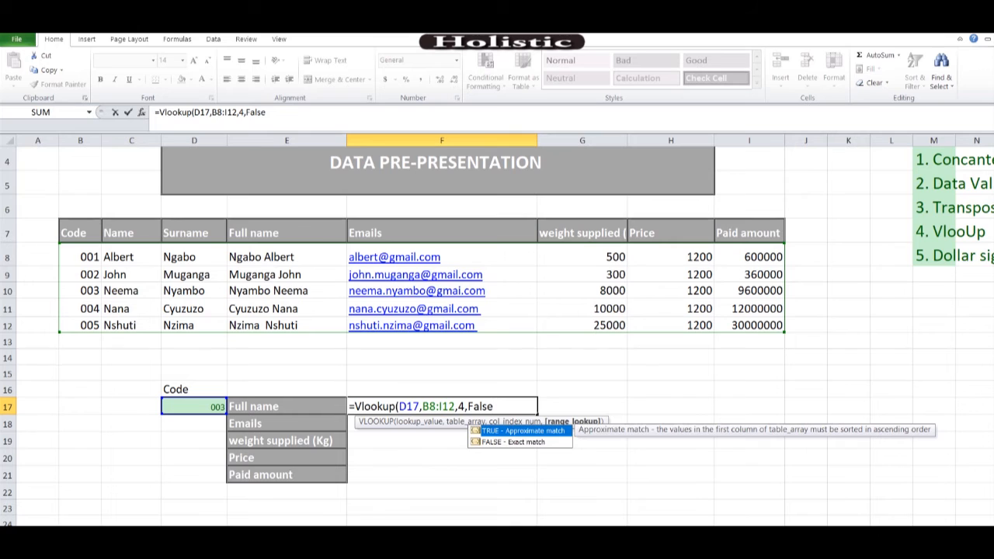
pyautogui.write(')')
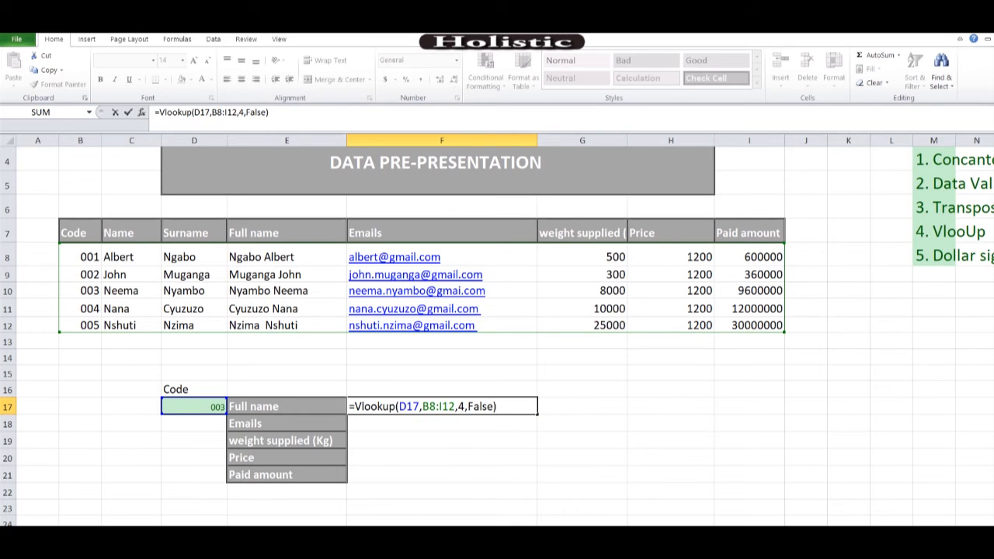
pyautogui.press('Return')
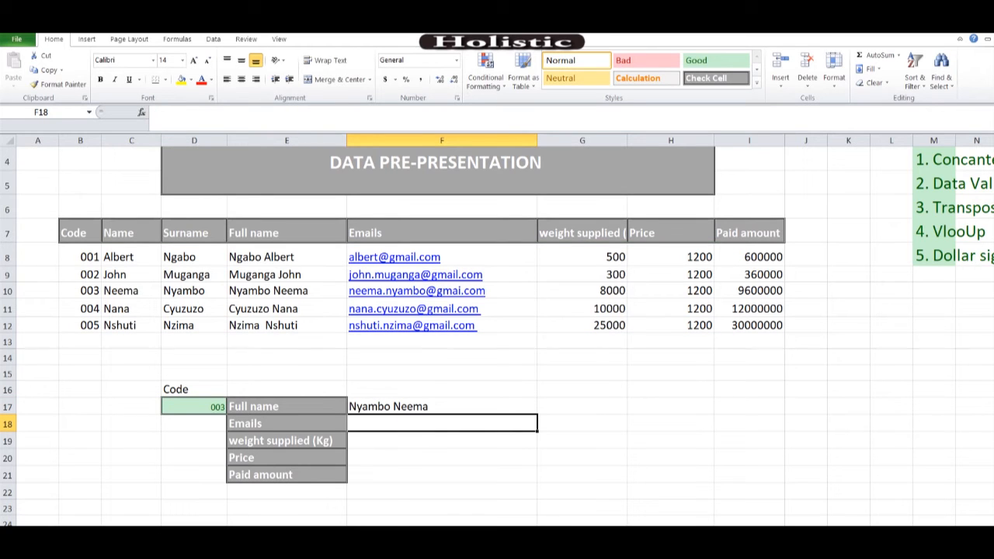
pyautogui.click(80, 291)
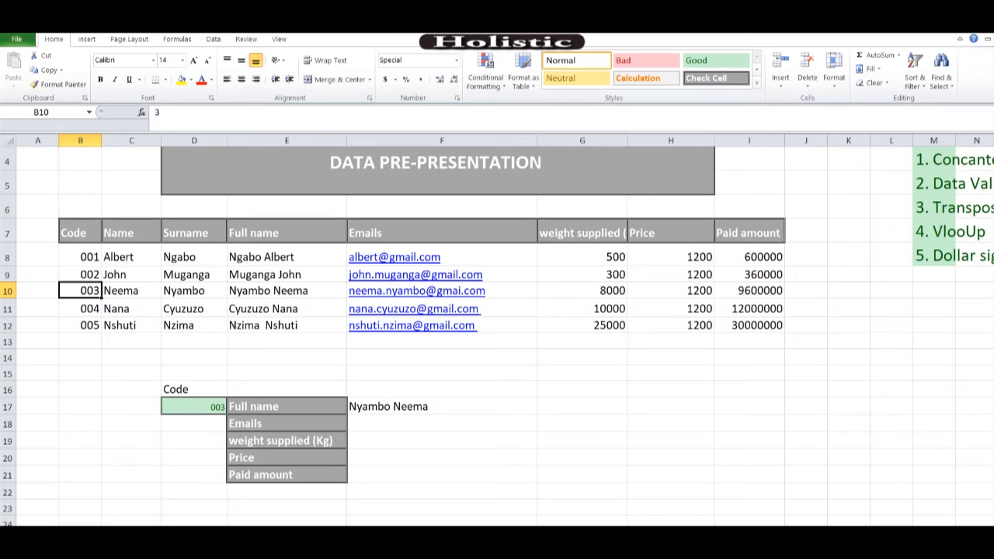
# Fill the VLOOKUP formula from F17 down through F21
pyautogui.click(442, 407)
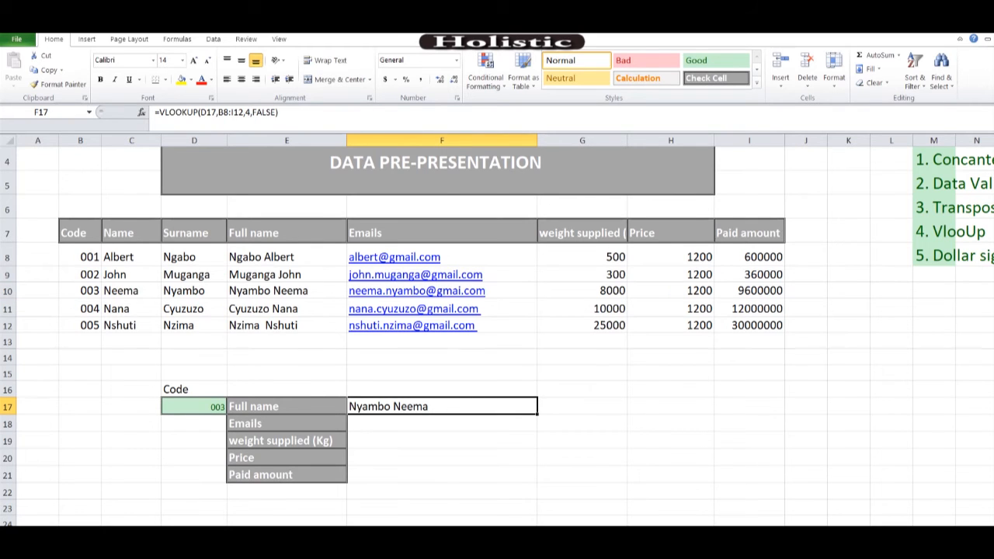
pyautogui.moveTo(536, 415); pyautogui.dragTo(537, 481)
pyautogui.click(582, 423)
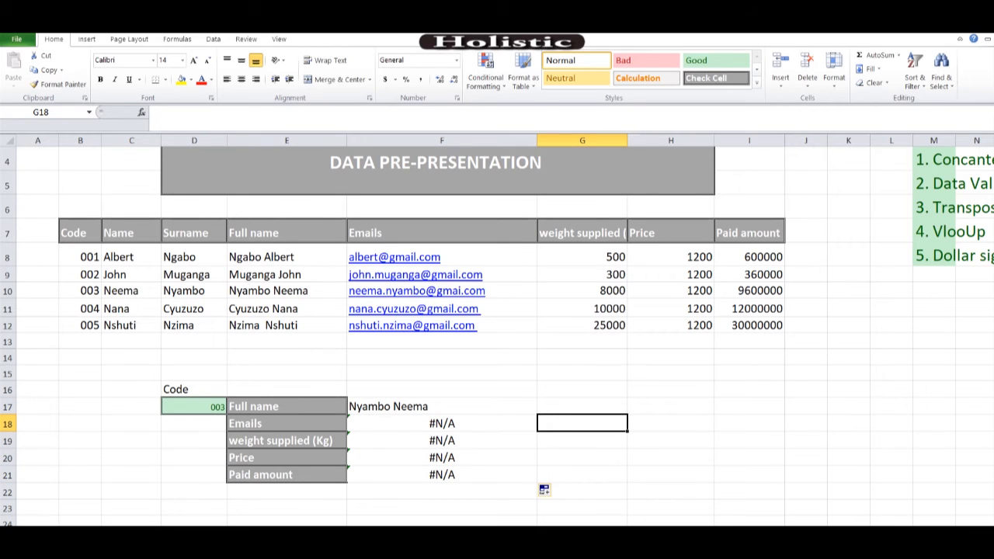
# Inspect the references in the Emails lookup in F18 and set its column index to 5
pyautogui.click(414, 423)
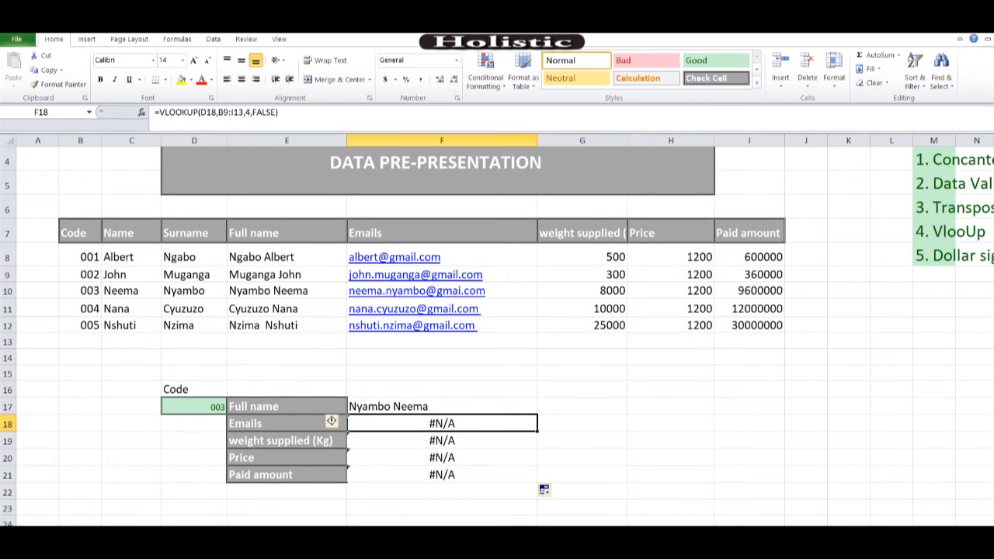
pyautogui.doubleClick(414, 423)
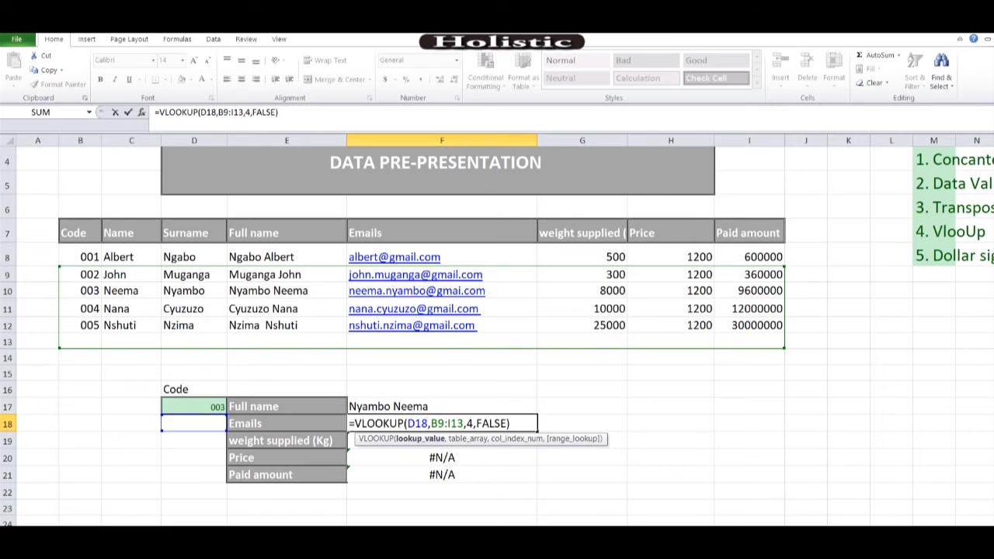
pyautogui.press('Return')
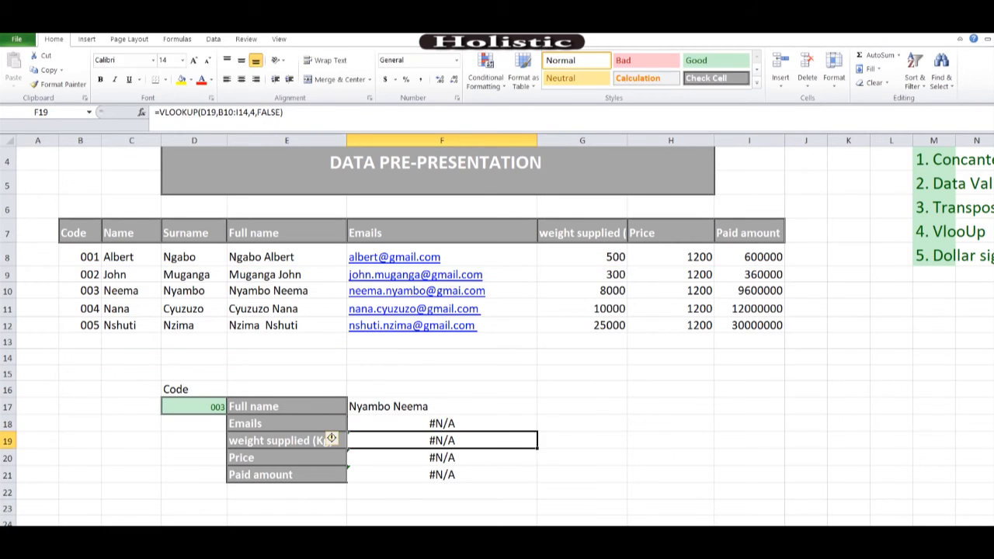
pyautogui.press('Up')
pyautogui.press('F2')
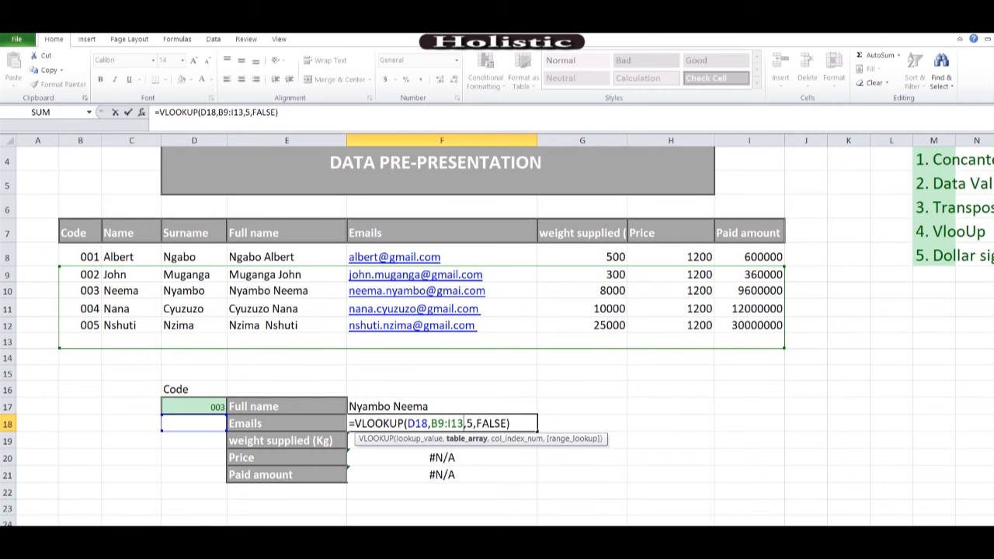
pyautogui.press('Return')
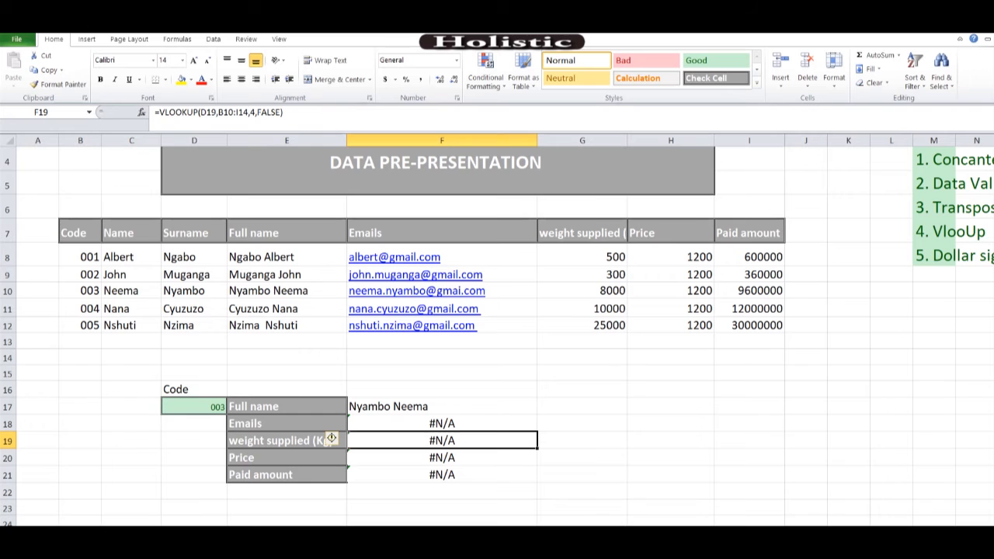
# Review the VLOOKUP formulas in F19 and F20 for weight supplied and Price, and return to the Emails lookup in F18
pyautogui.press('F2')
pyautogui.press('Return')
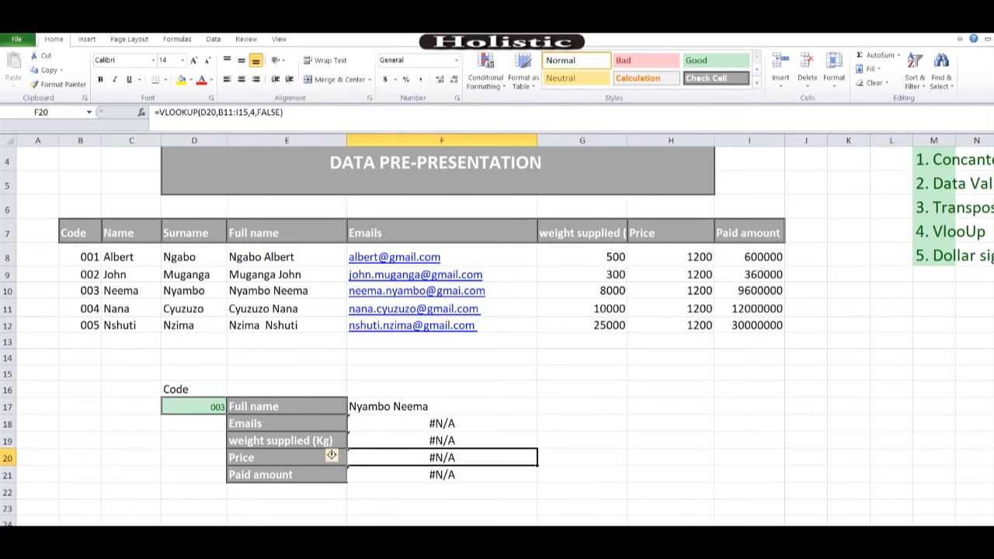
pyautogui.press('F2')
pyautogui.press('Return')
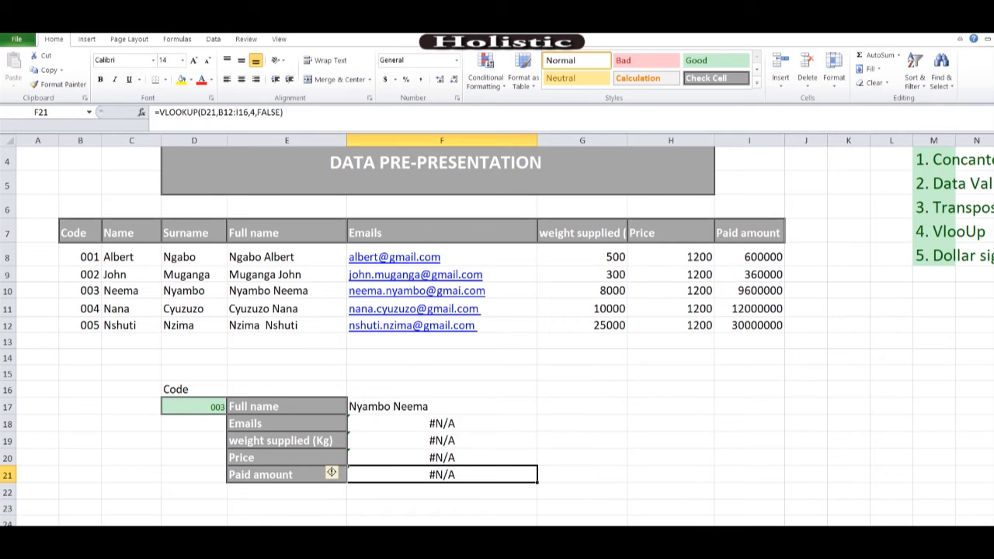
pyautogui.press('Up')
pyautogui.press('Up')
pyautogui.press('Up')
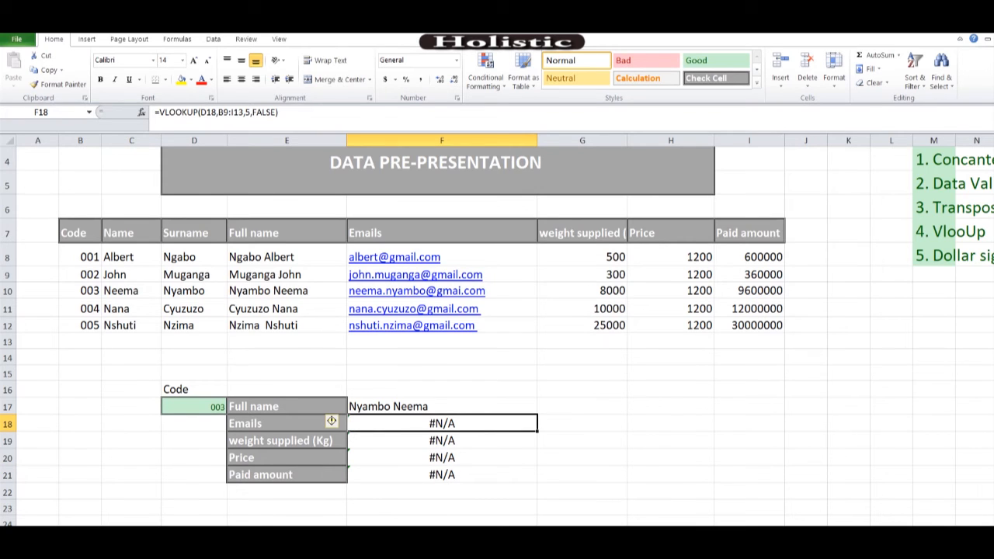
# Lock the row references in the F17 lookup formula with dollar signs, giving D$17 and B$8:I$12
pyautogui.press('Up')
pyautogui.press('F2')
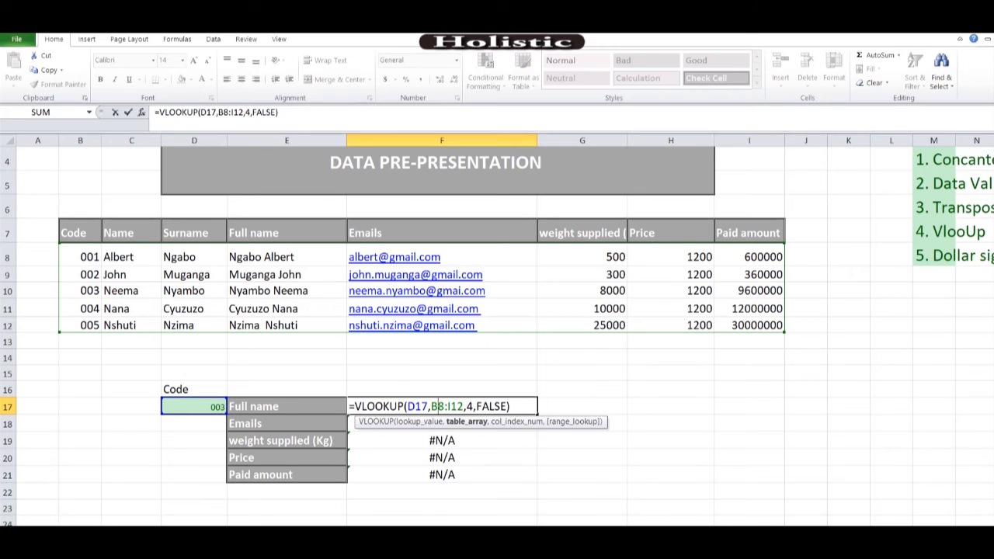
pyautogui.click(416, 407)
pyautogui.write('$')
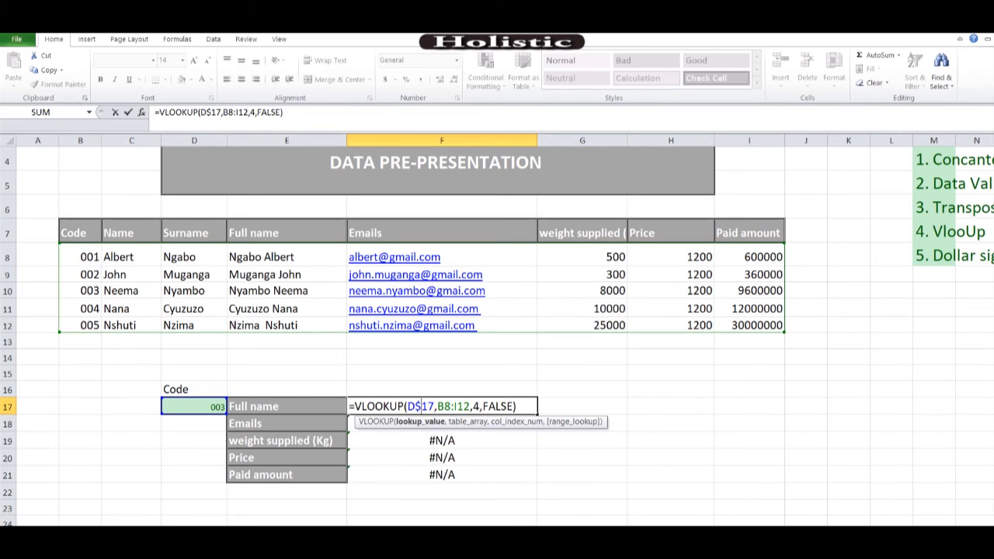
pyautogui.click(439, 406)
pyautogui.write('$')
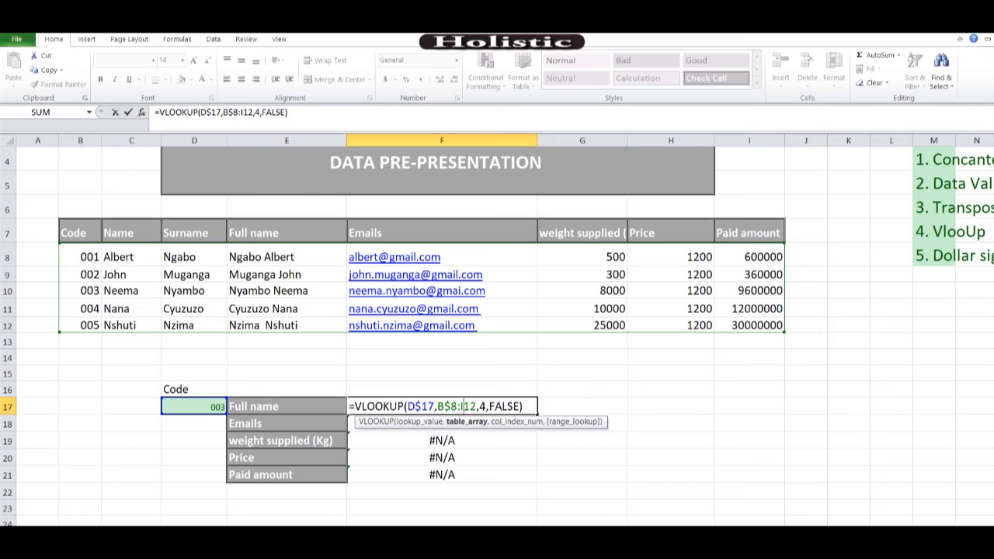
pyautogui.write('$')
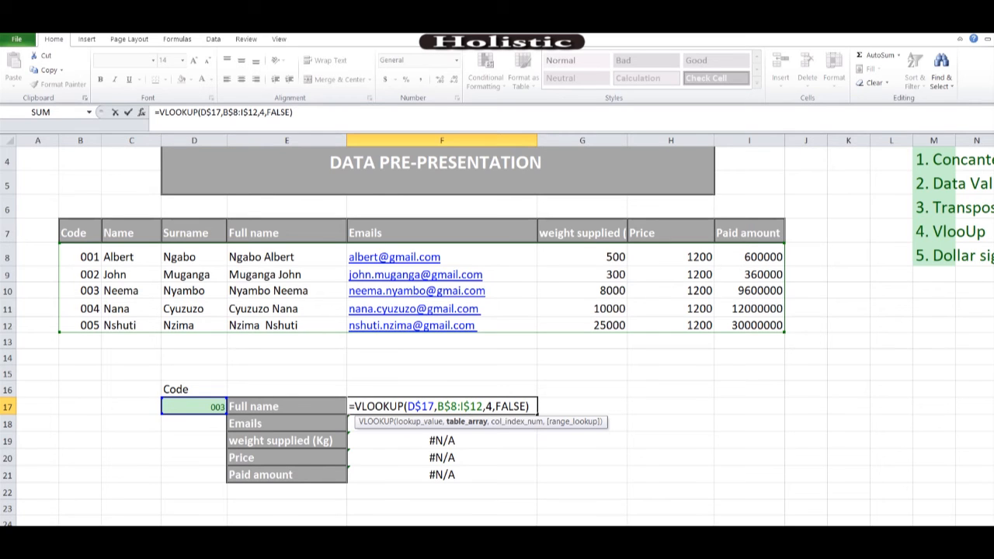
pyautogui.press('Return')
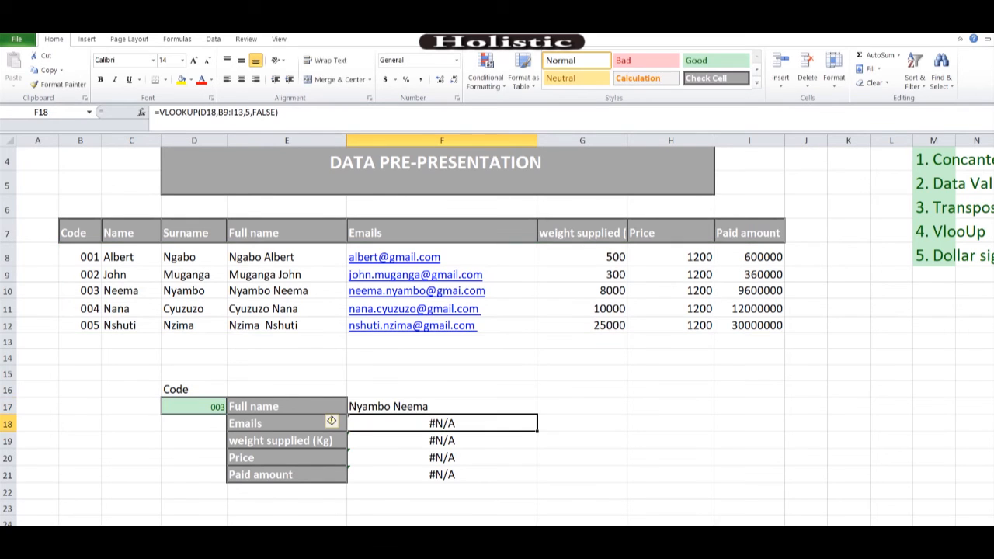
# Fill the F17 formula down through F21 and check the locked references in the Full name and Emails lookups
pyautogui.press('Up')
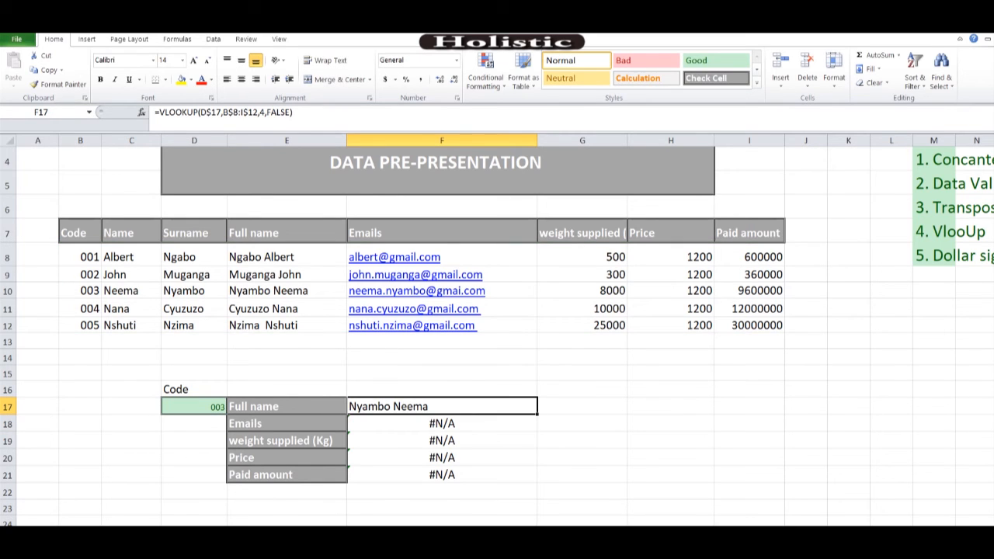
pyautogui.moveTo(537, 414); pyautogui.dragTo(536, 482)
pyautogui.click(442, 441)
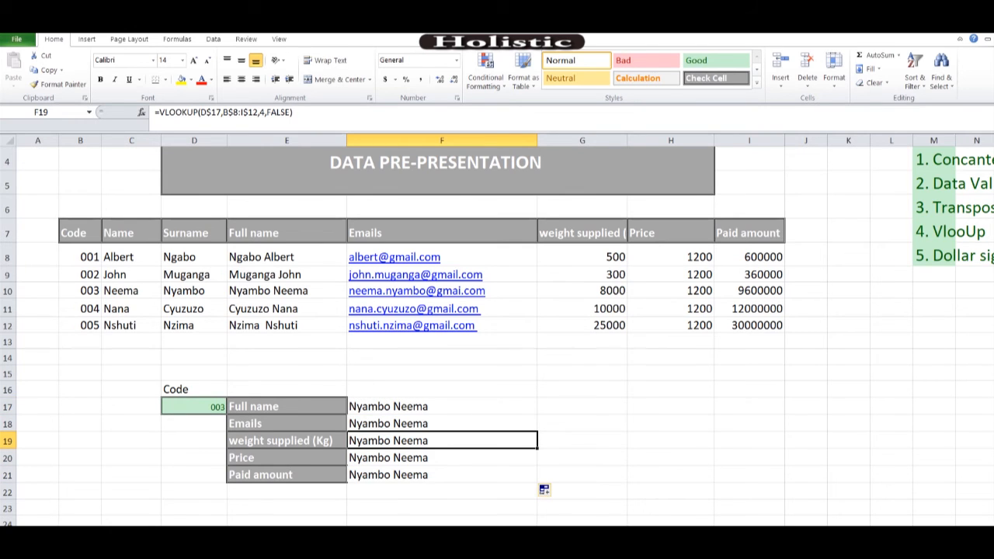
pyautogui.click(442, 424)
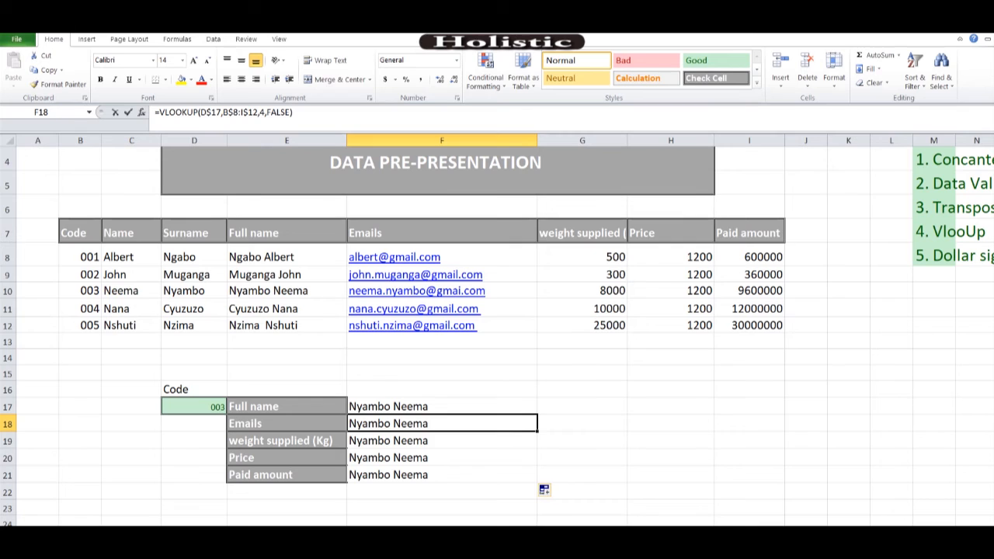
pyautogui.press('F2')
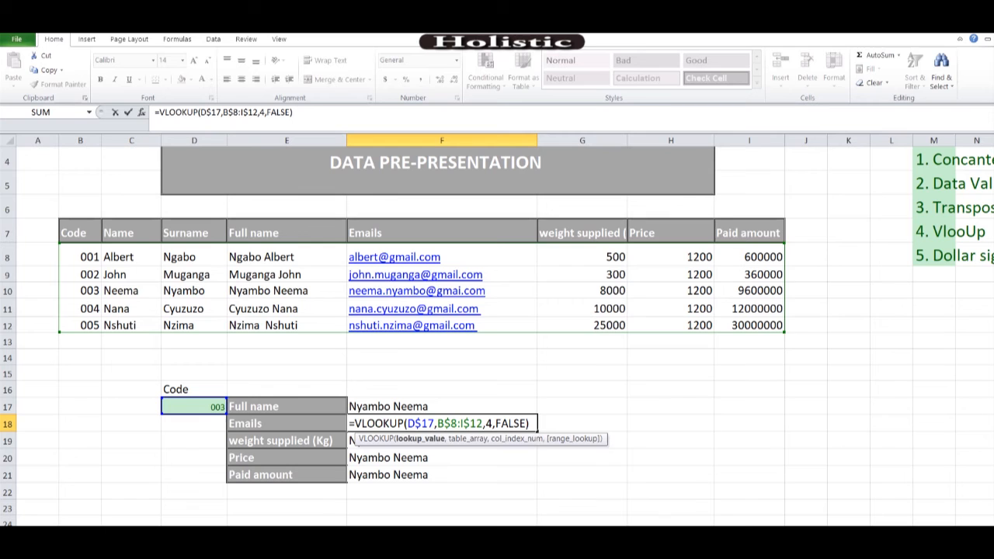
pyautogui.press('Return')
pyautogui.doubleClick(445, 406)
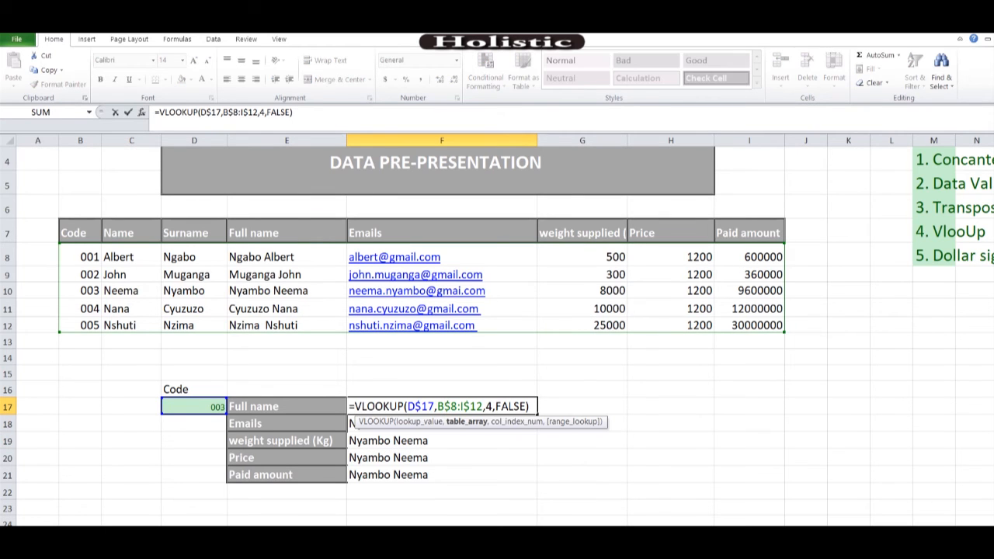
pyautogui.press('Return')
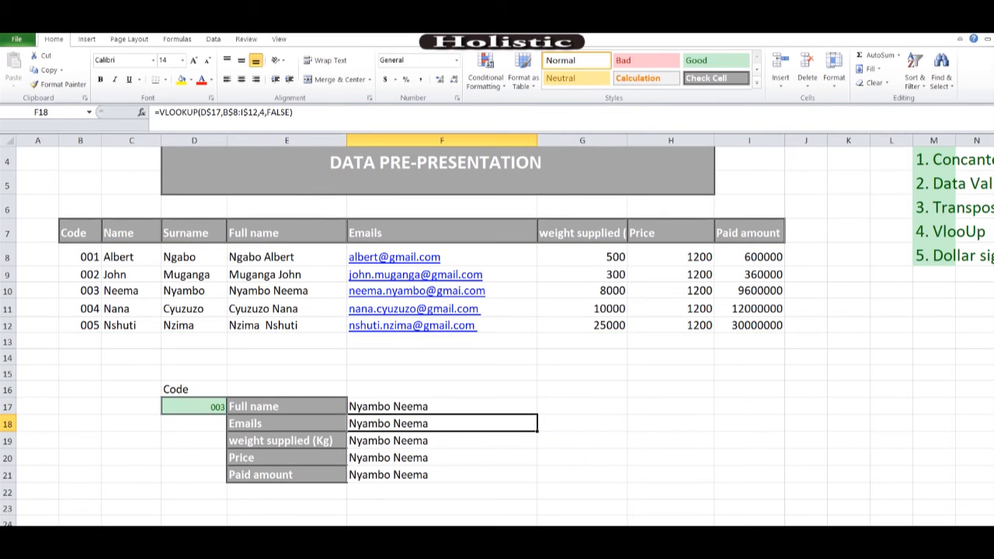
# Set the column index of the Emails lookup in F18 to 5
pyautogui.doubleClick(445, 424)
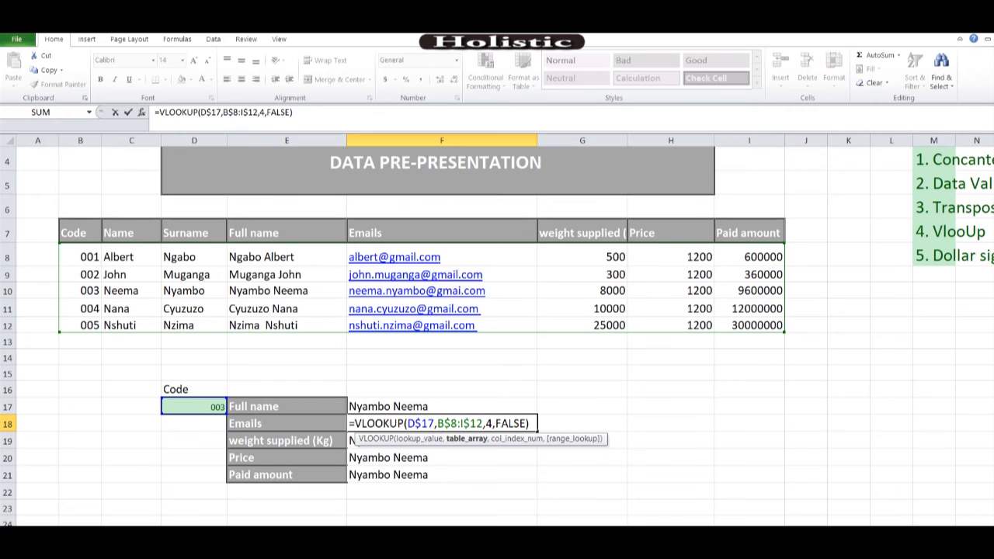
pyautogui.click(492, 424)
pyautogui.press('BackSpace')
pyautogui.write('5')
pyautogui.press('Return')
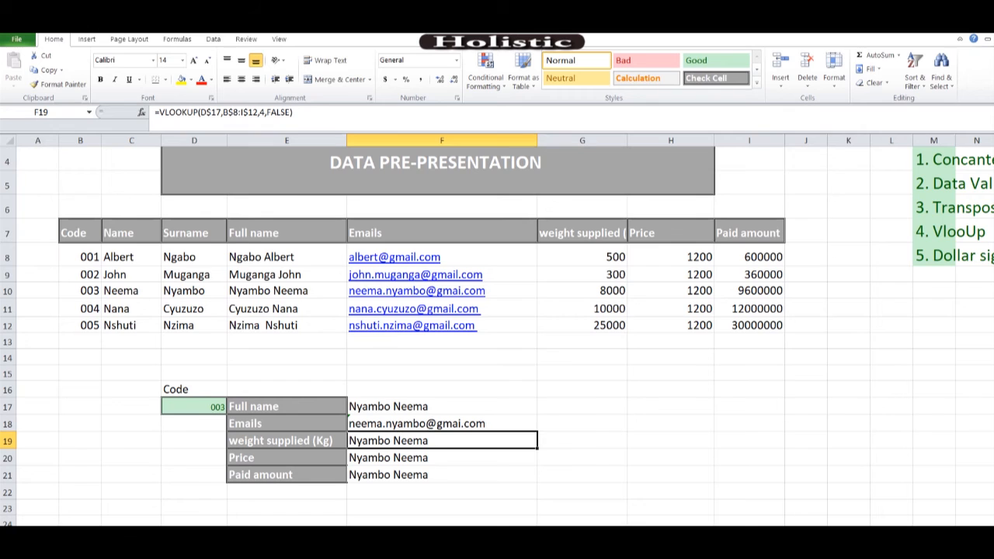
# Set the column index of the weight supplied lookup in F19 to 6
pyautogui.doubleClick(415, 440)
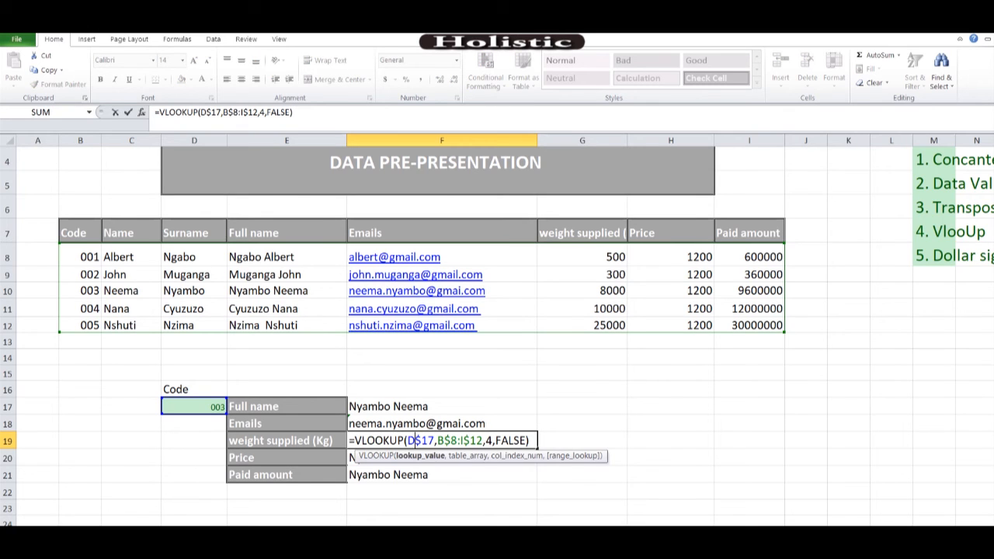
pyautogui.press('BackSpace')
pyautogui.write('6')
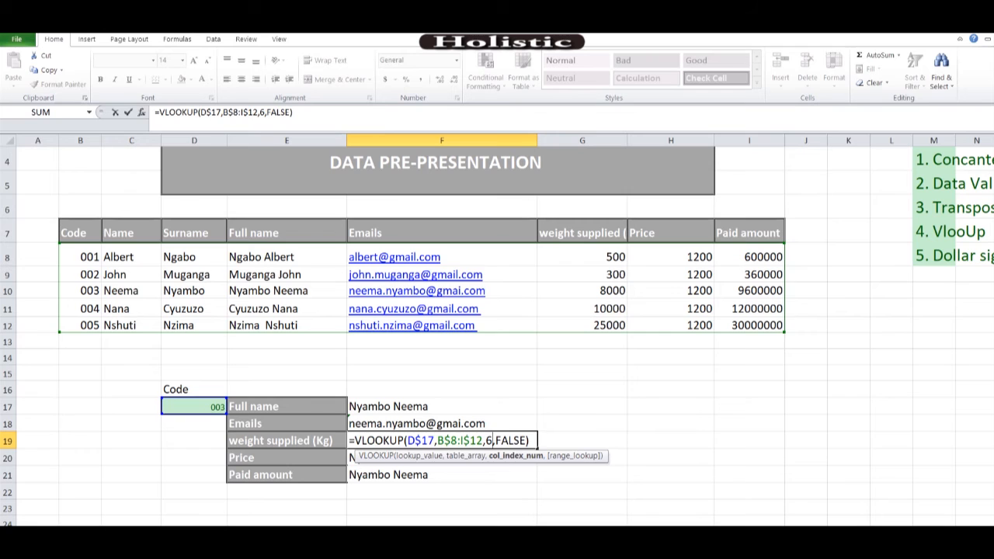
pyautogui.press('Return')
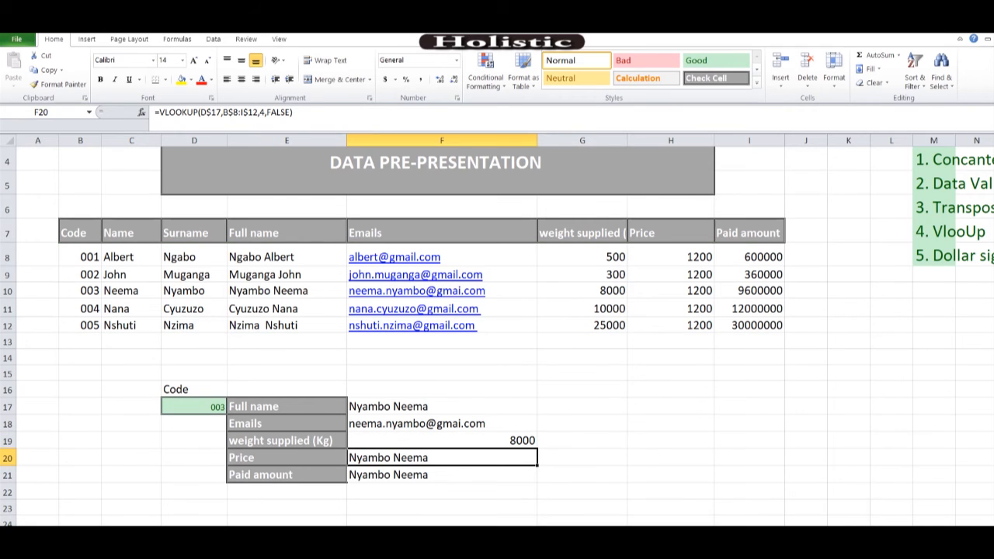
# Set the column index of the Price lookup in F20 to 7
pyautogui.doubleClick(415, 457)
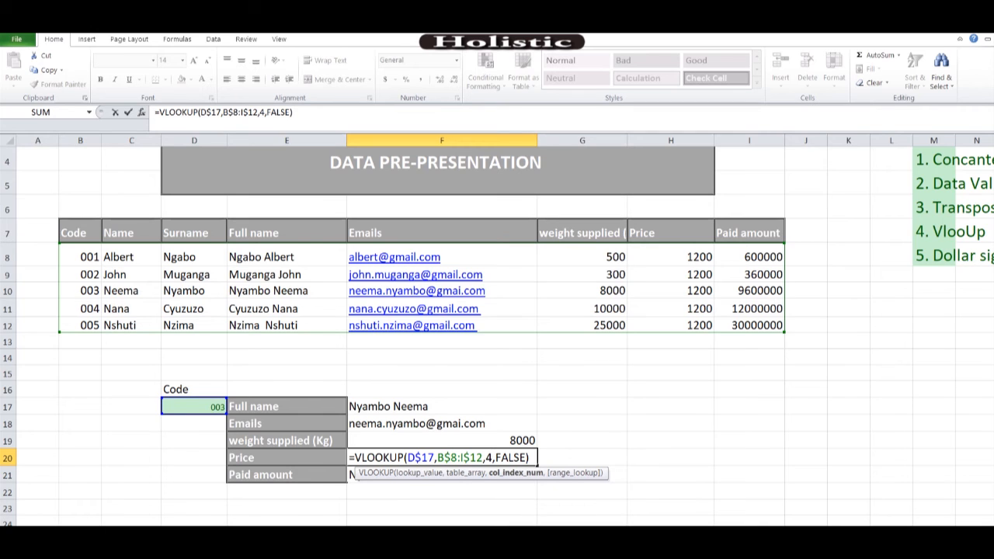
pyautogui.press('BackSpace')
pyautogui.write('7')
pyautogui.press('Return')
# Set the column index of the Paid amount lookup in F21 to 8
pyautogui.doubleClick(435, 475)
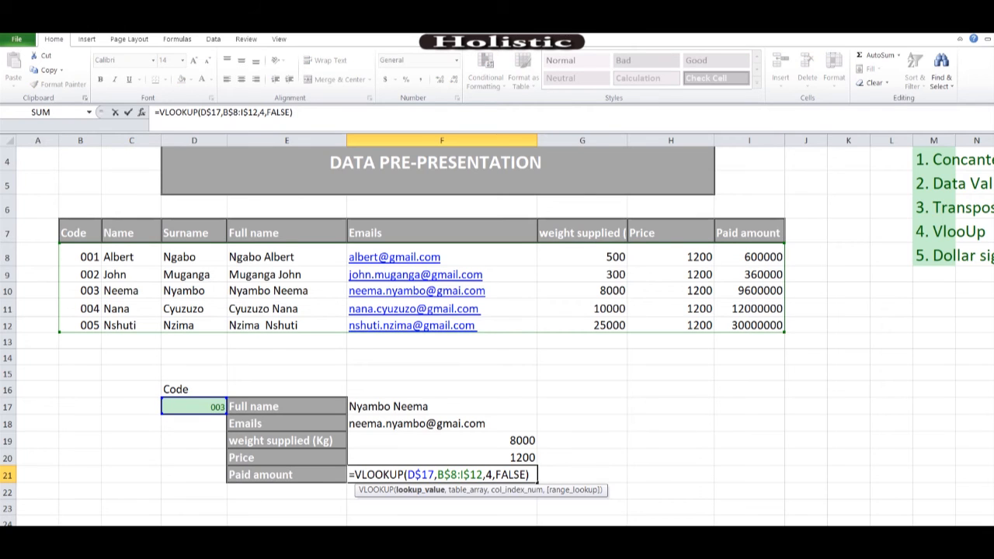
pyautogui.press('Right')
pyautogui.press('Right')
pyautogui.press('Right')
pyautogui.press('Right')
pyautogui.press('Right')
pyautogui.press('Right')
pyautogui.press('Right')
pyautogui.press('Right')
pyautogui.press('Right')
pyautogui.press('Right')
pyautogui.press('Right')
pyautogui.press('BackSpace')
pyautogui.write('8')
pyautogui.press('Return')
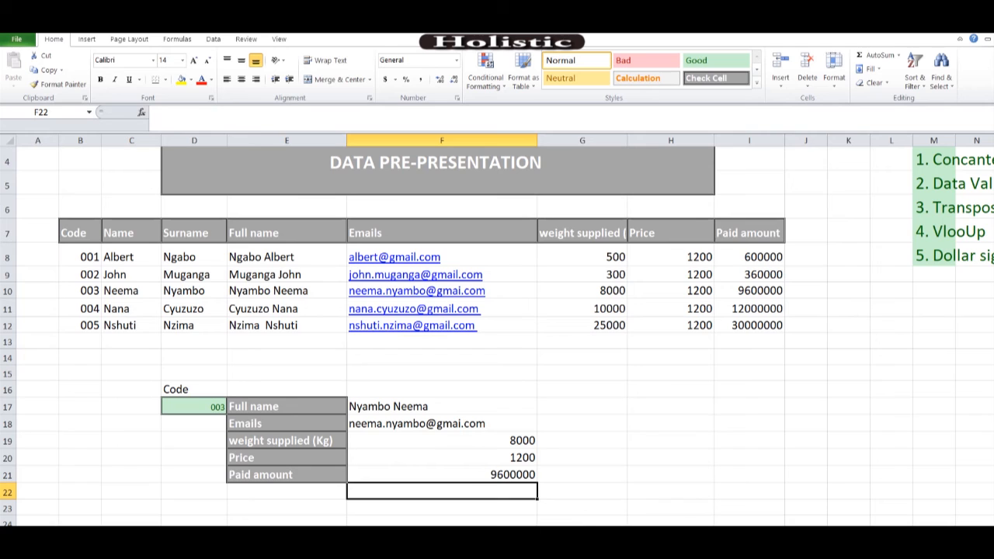
# Review the F17 lookup formula against the table range B8:I12, going through the row 8 columns from Name to Paid amount
pyautogui.doubleClick(453, 407)
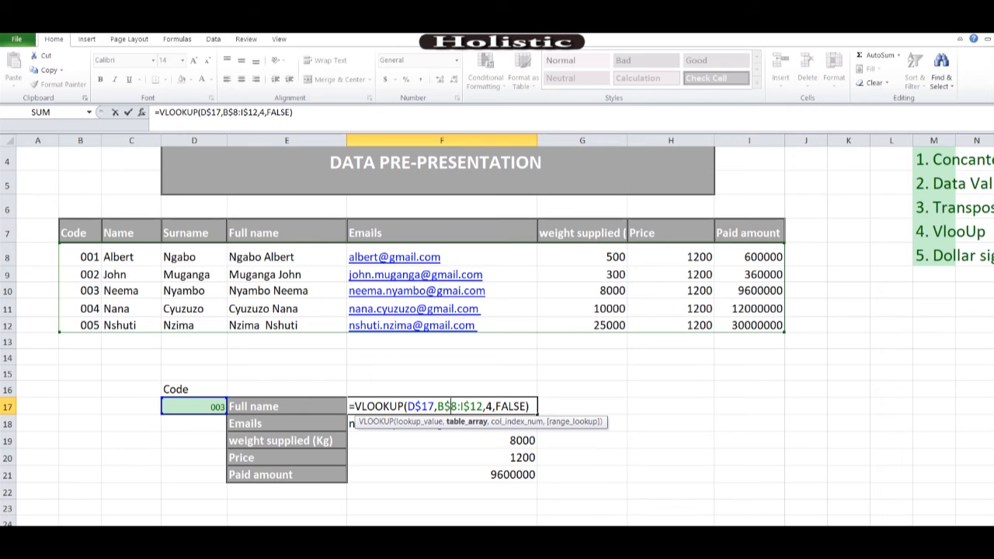
pyautogui.press('Return')
pyautogui.click(442, 406)
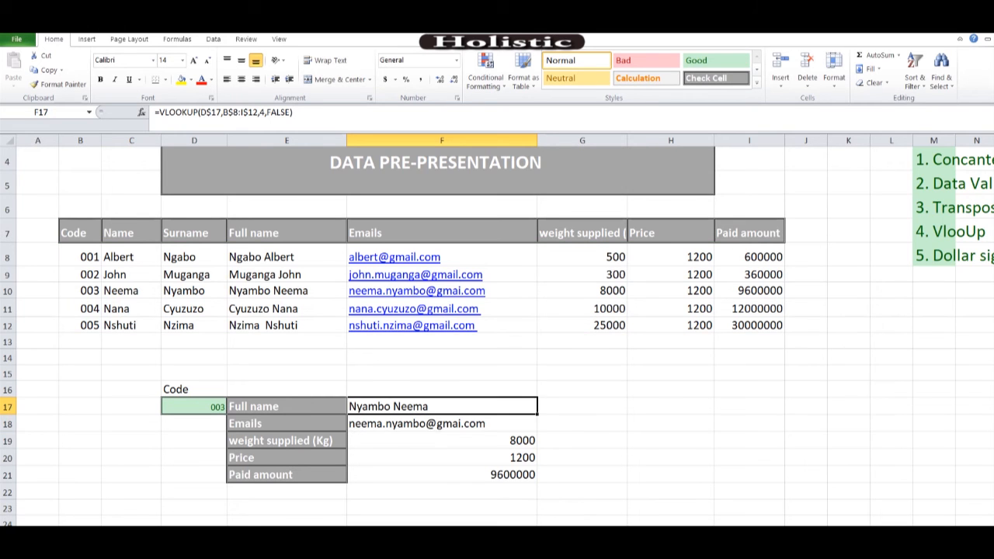
pyautogui.moveTo(80, 258); pyautogui.dragTo(750, 325)
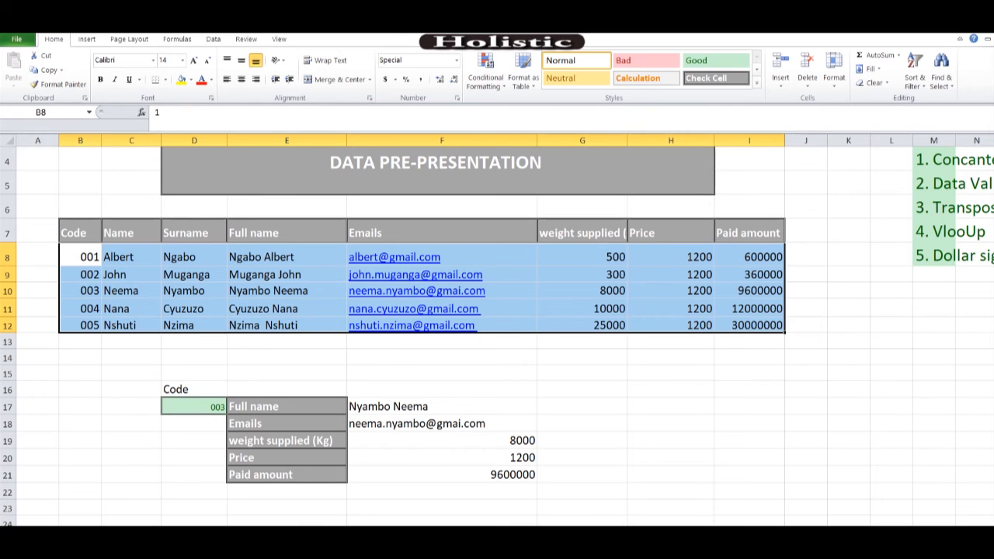
pyautogui.click(132, 257)
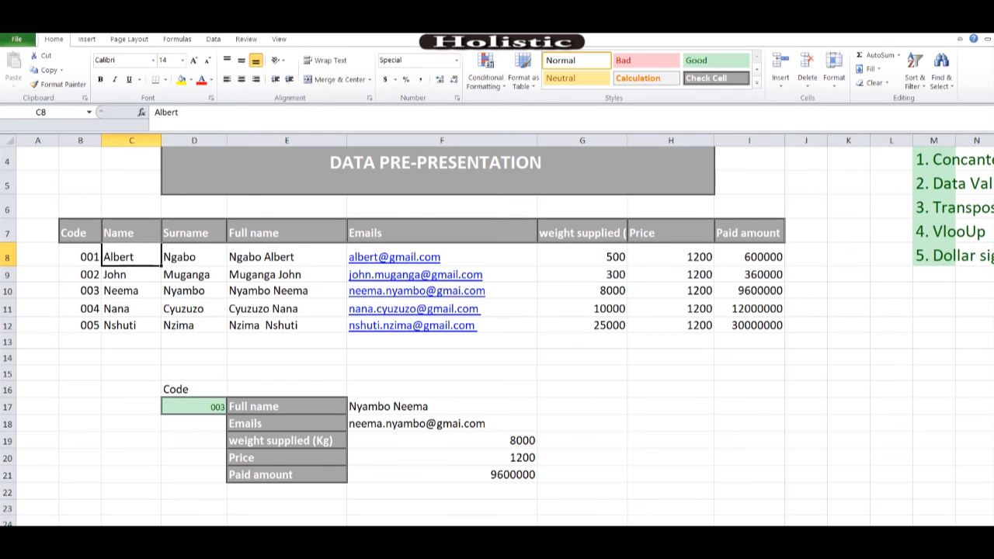
pyautogui.click(195, 257)
pyautogui.click(287, 257)
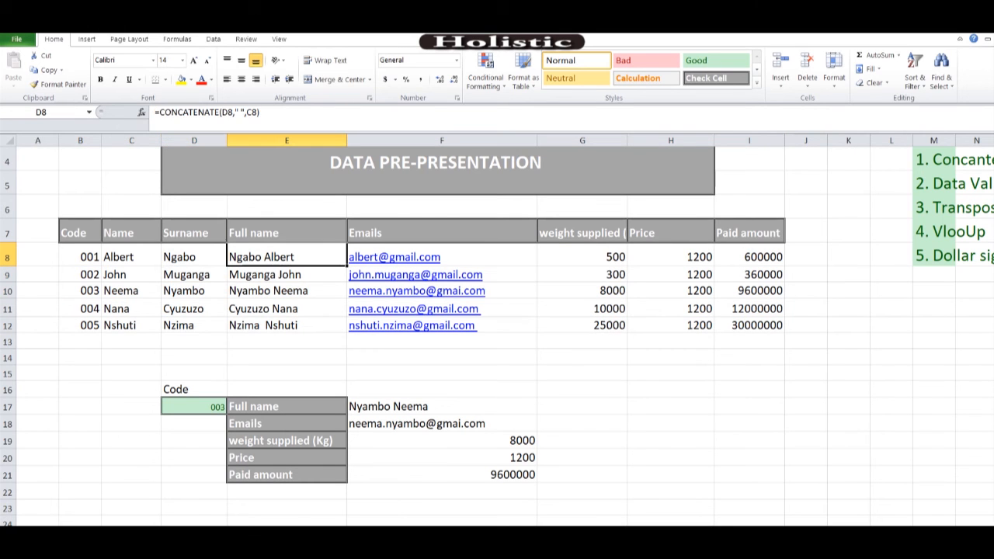
pyautogui.click(442, 258)
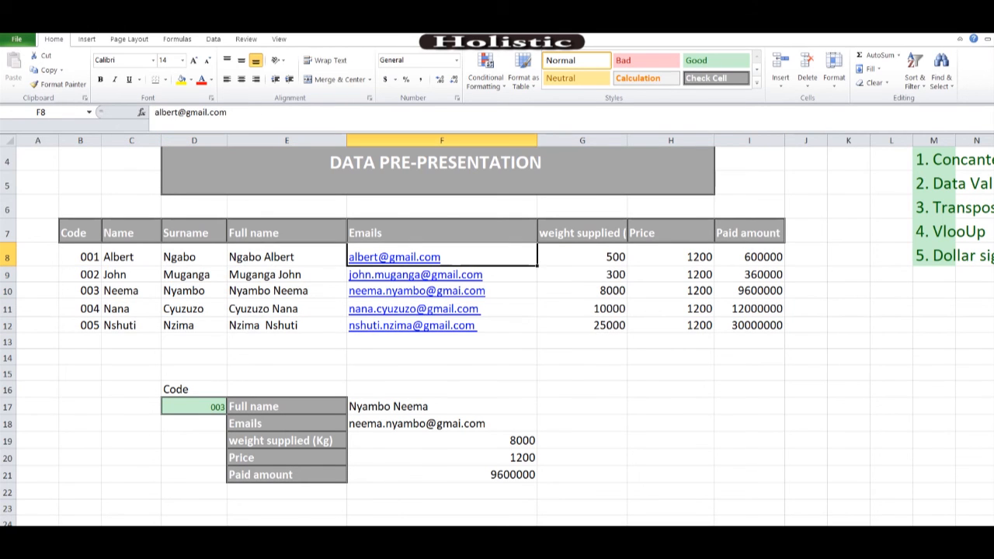
pyautogui.click(582, 257)
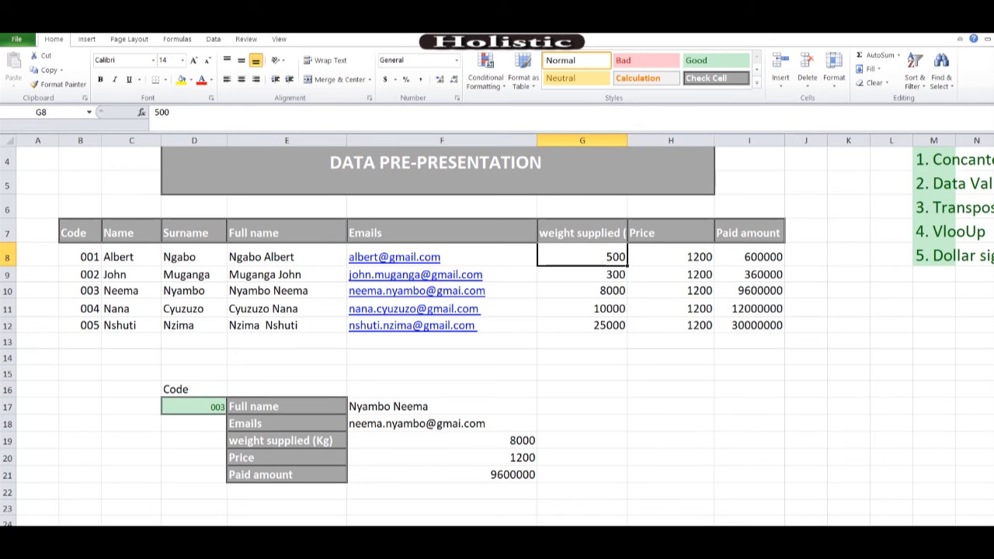
pyautogui.click(671, 257)
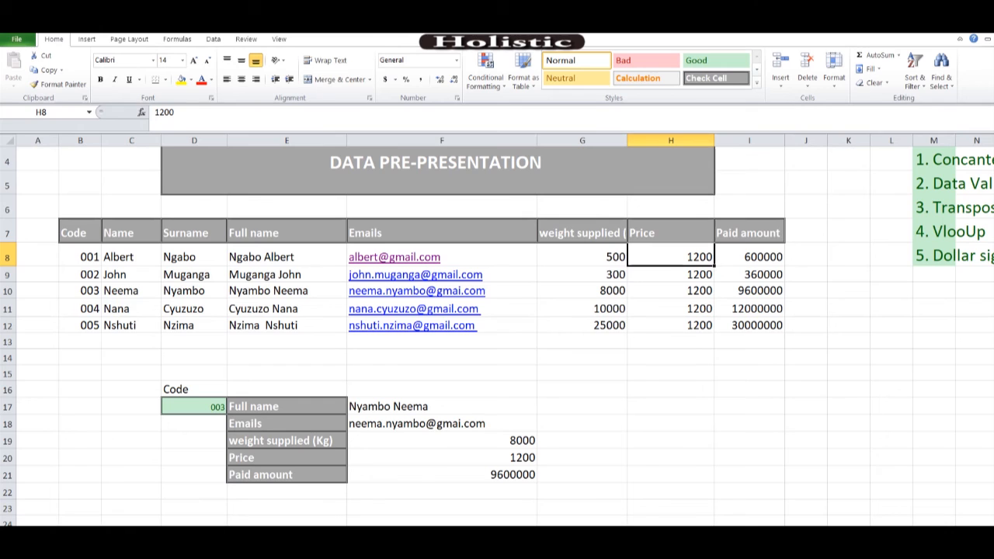
pyautogui.click(750, 257)
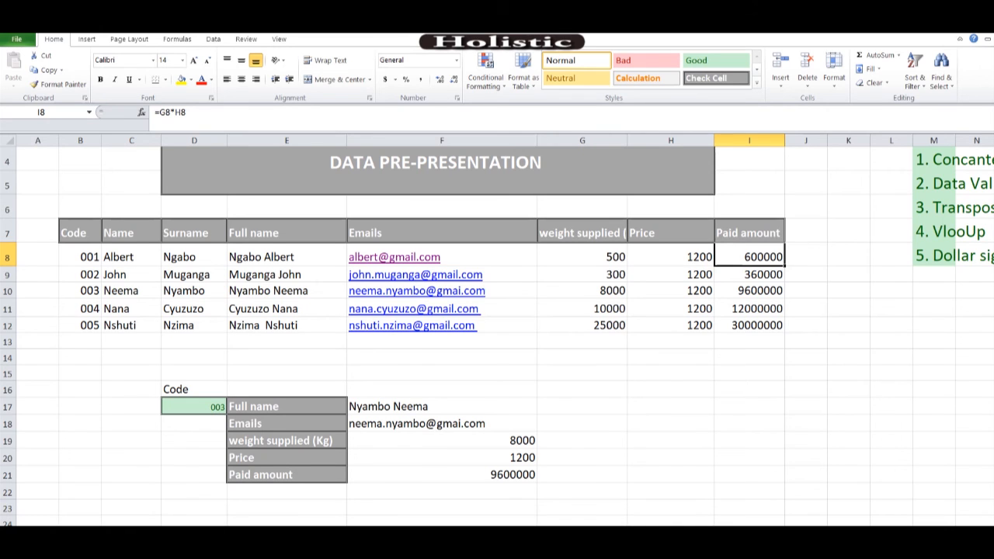
# Compare the code 003 row with the lookup block, examining the code in D17 and the formulas in F17 and F18
pyautogui.click(37, 291)
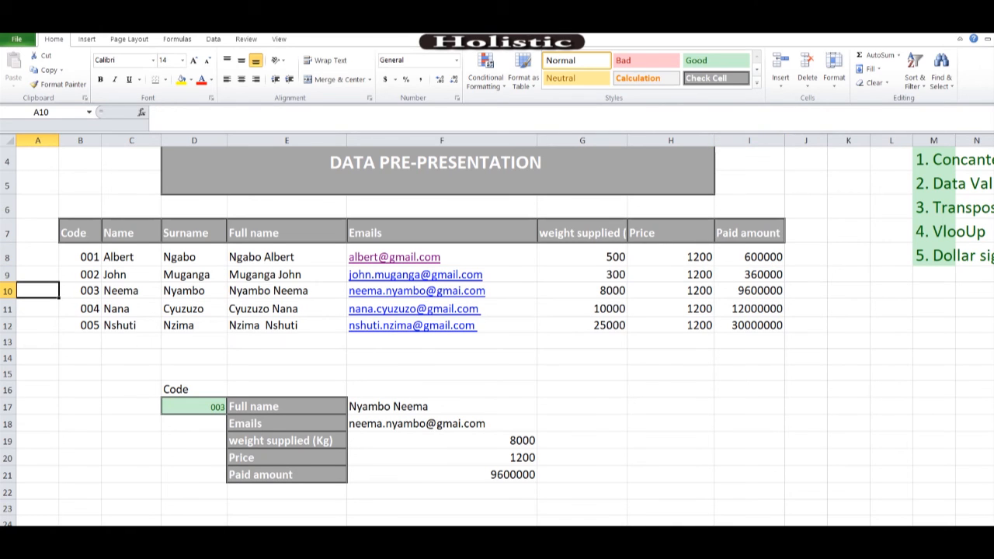
pyautogui.click(193, 291)
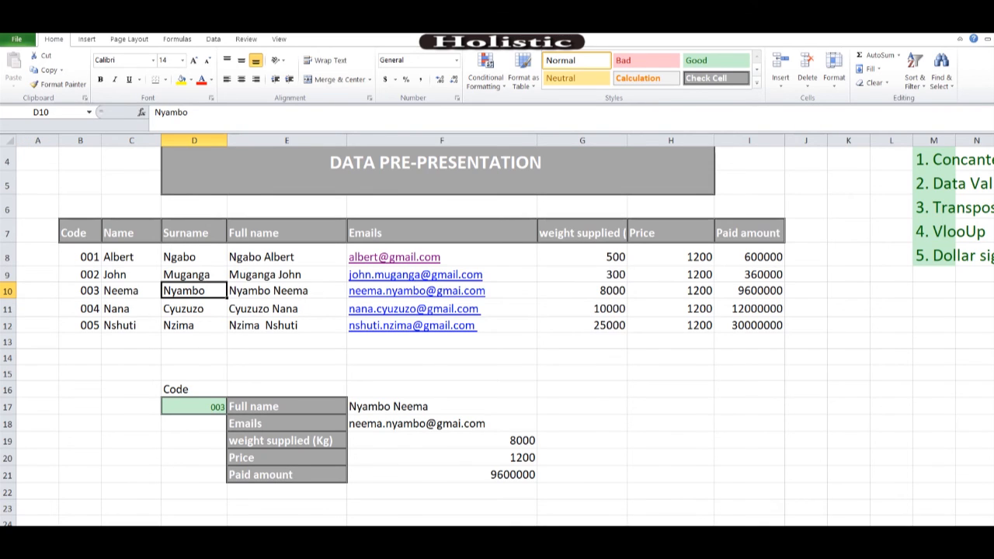
pyautogui.doubleClick(477, 407)
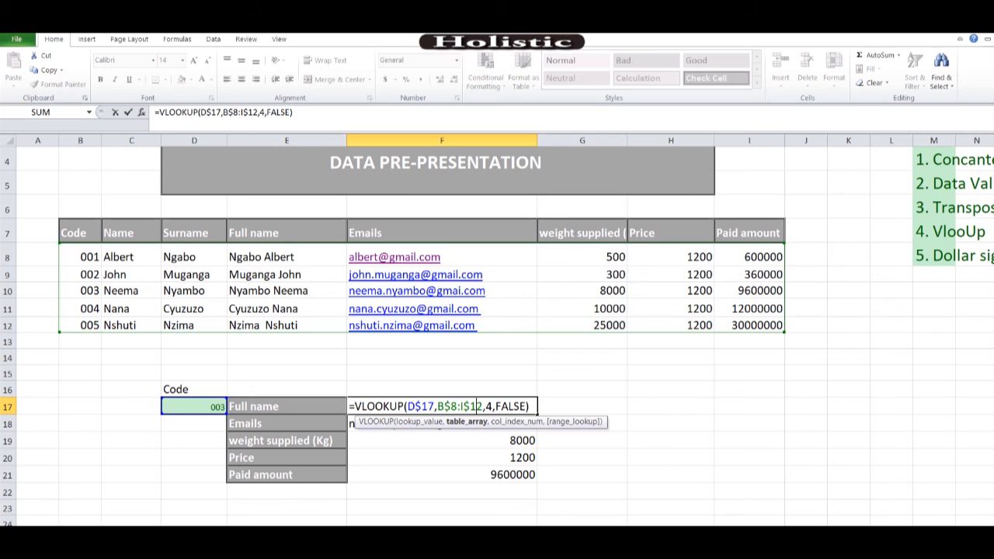
pyautogui.press('Return')
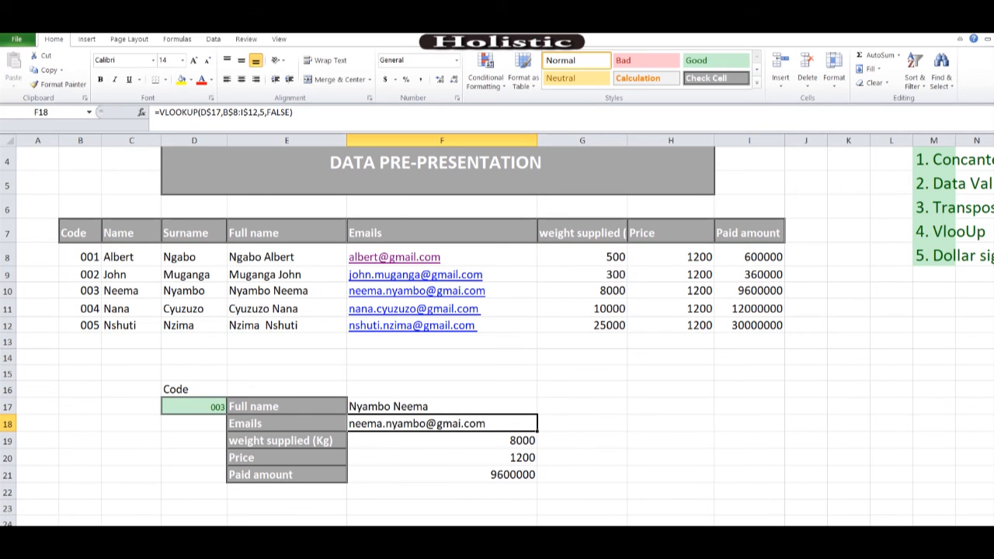
pyautogui.click(194, 407)
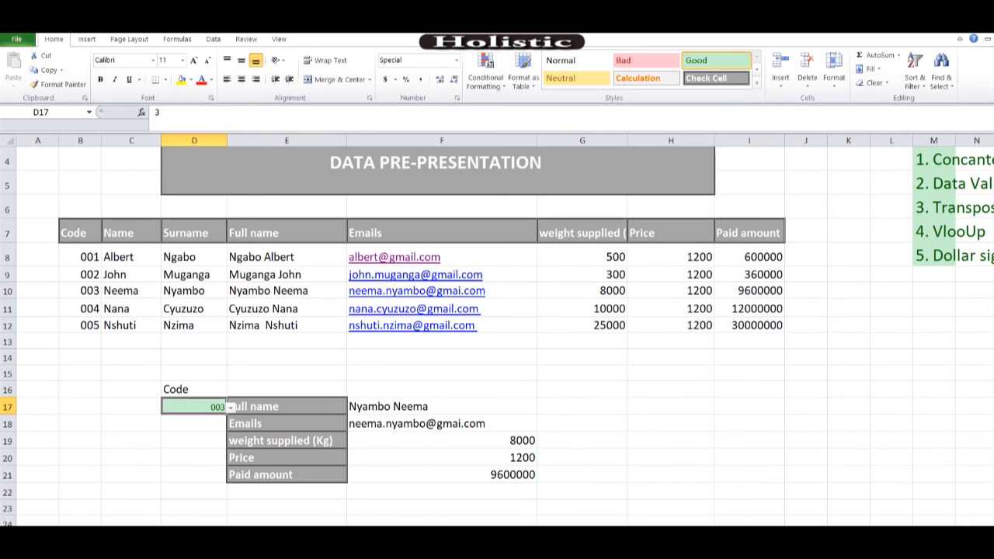
pyautogui.click(442, 407)
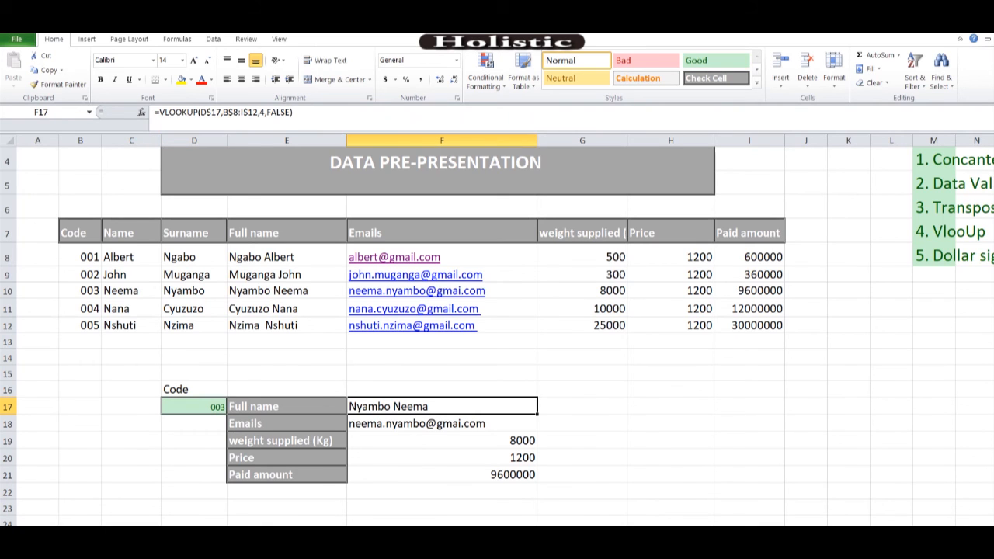
pyautogui.click(286, 424)
pyautogui.click(442, 424)
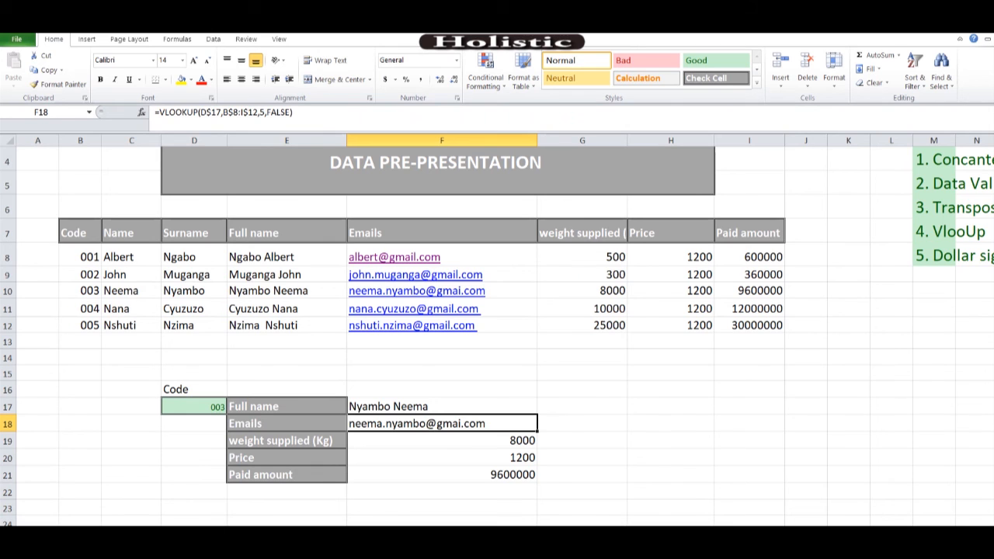
# Compare the weight supplied lookup in F19 with the code 003 weight in G10, continuing down to the Paid amount label
pyautogui.click(287, 441)
pyautogui.click(442, 441)
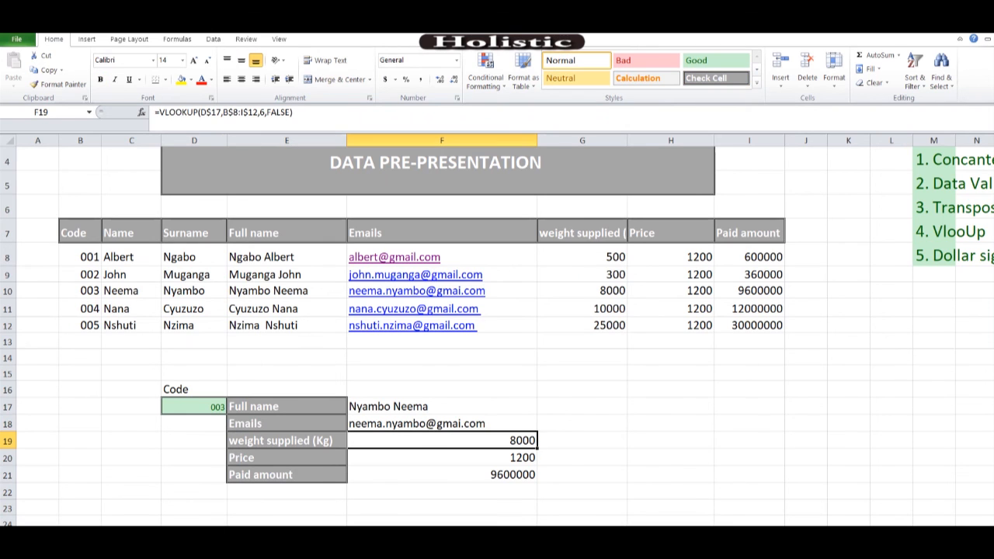
pyautogui.click(582, 291)
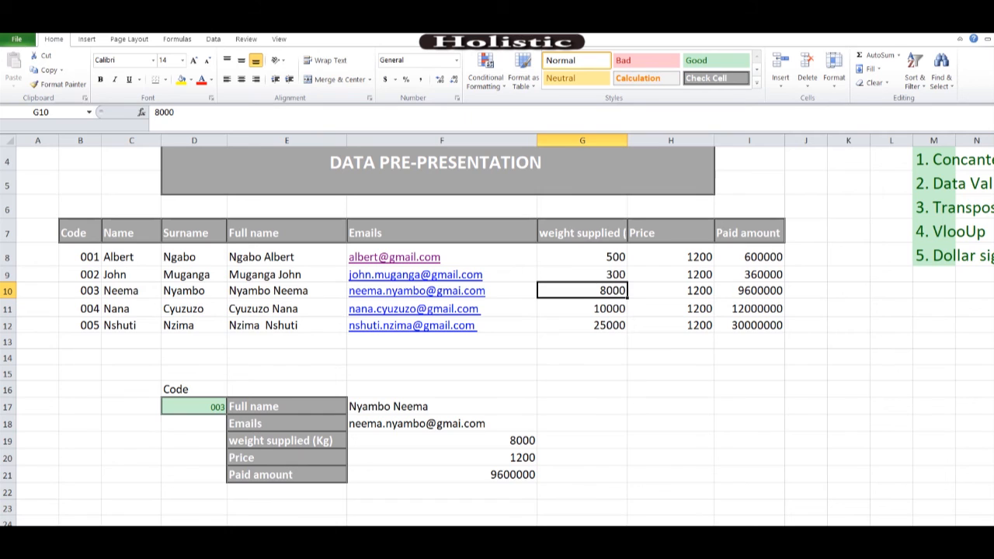
pyautogui.click(287, 474)
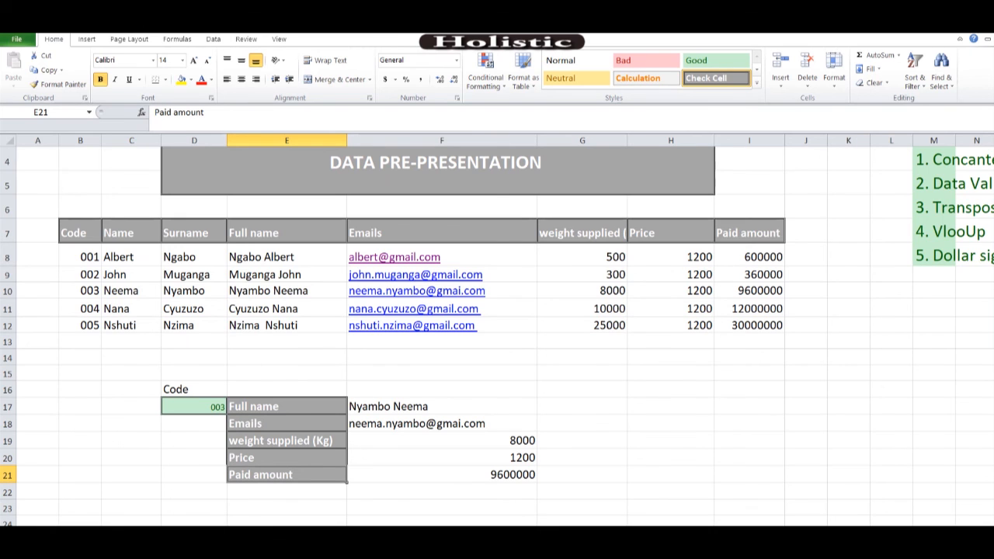
# Test the lookup block by choosing code 001 and then 002 in D17, and inspect the Paid amount formula in F21
pyautogui.click(194, 407)
pyautogui.click(231, 408)
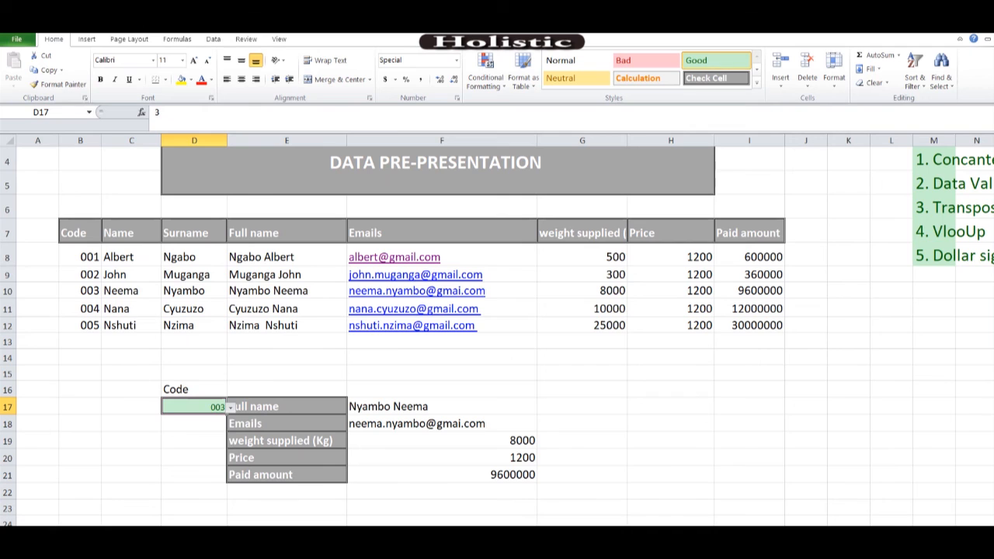
pyautogui.click(195, 418)
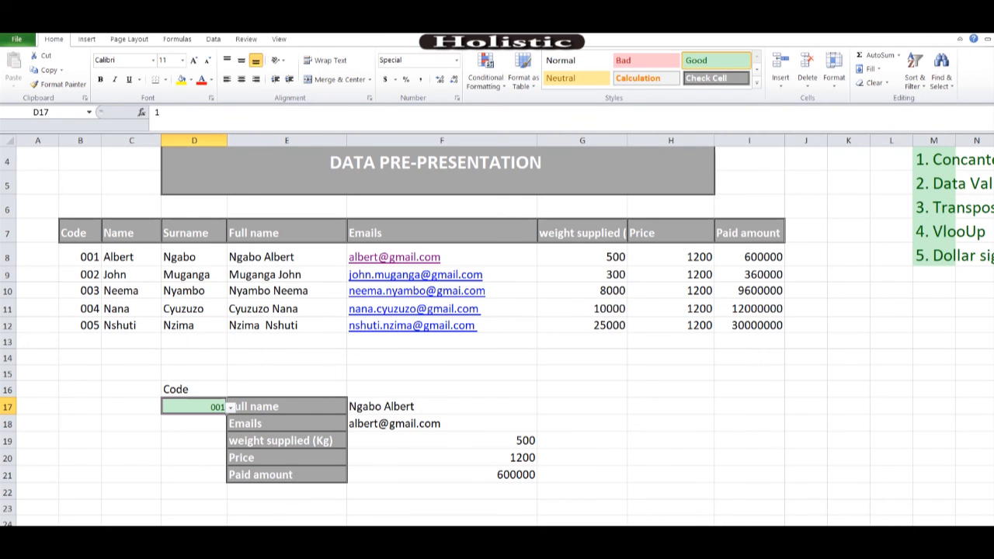
pyautogui.click(231, 408)
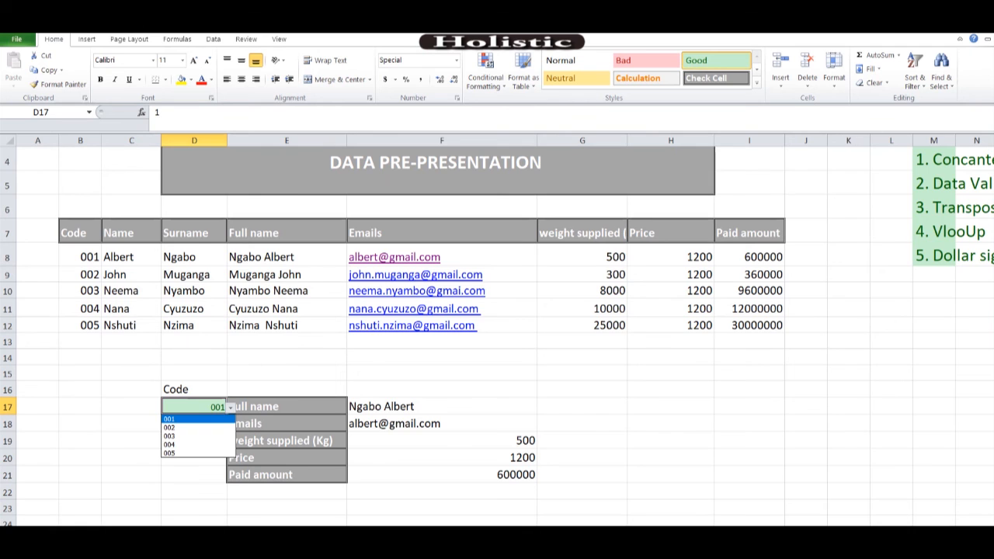
pyautogui.press('Return')
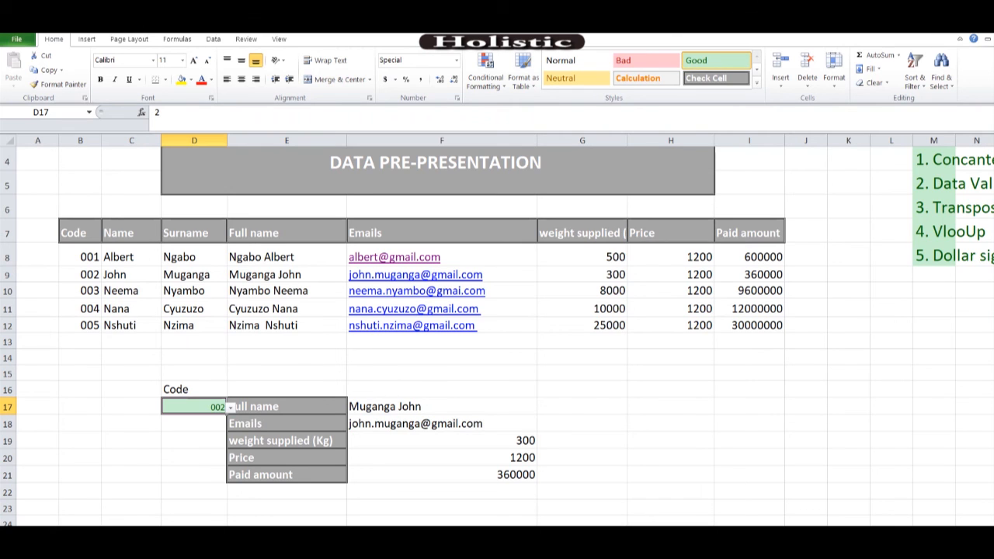
pyautogui.click(442, 475)
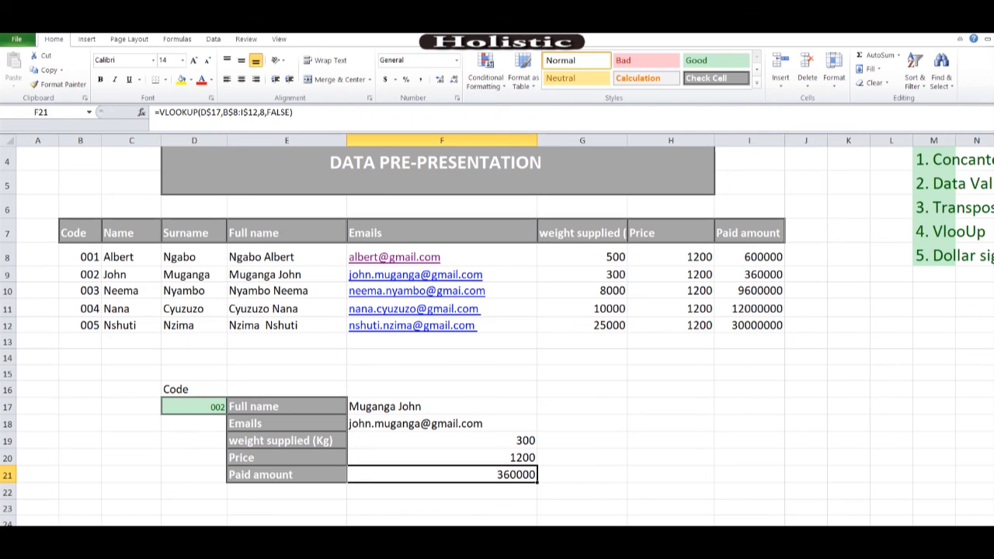
# Set the supplier code in D17 to 005 from its validation list
pyautogui.click(194, 407)
pyautogui.click(230, 408)
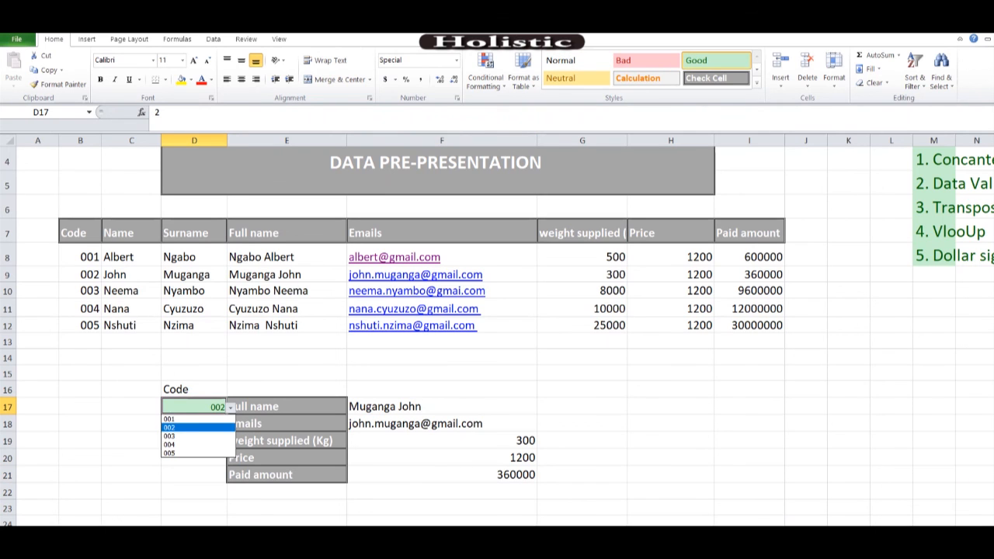
pyautogui.click(194, 454)
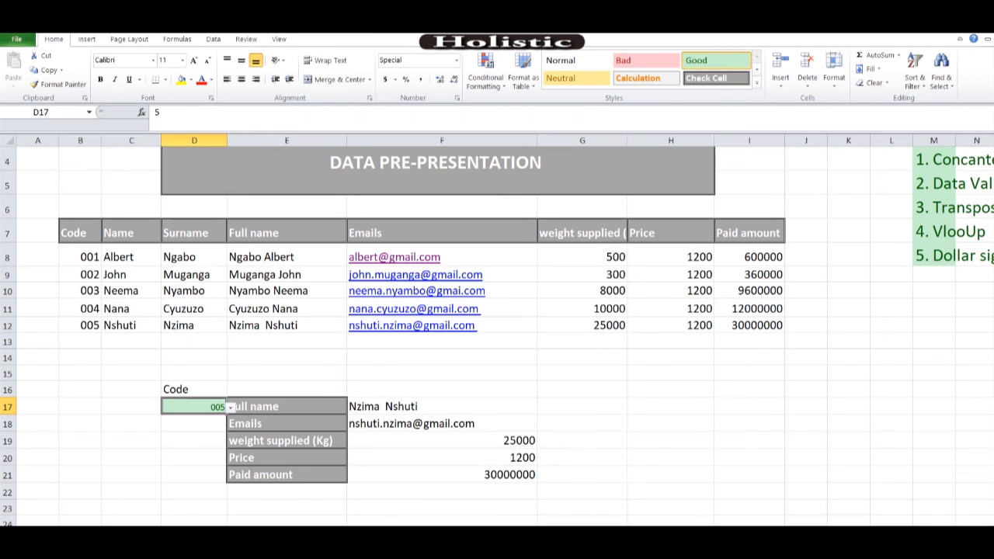
# Delete the Code label in D16 above the supplier code cell
pyautogui.click(194, 390)
pyautogui.press('Delete')
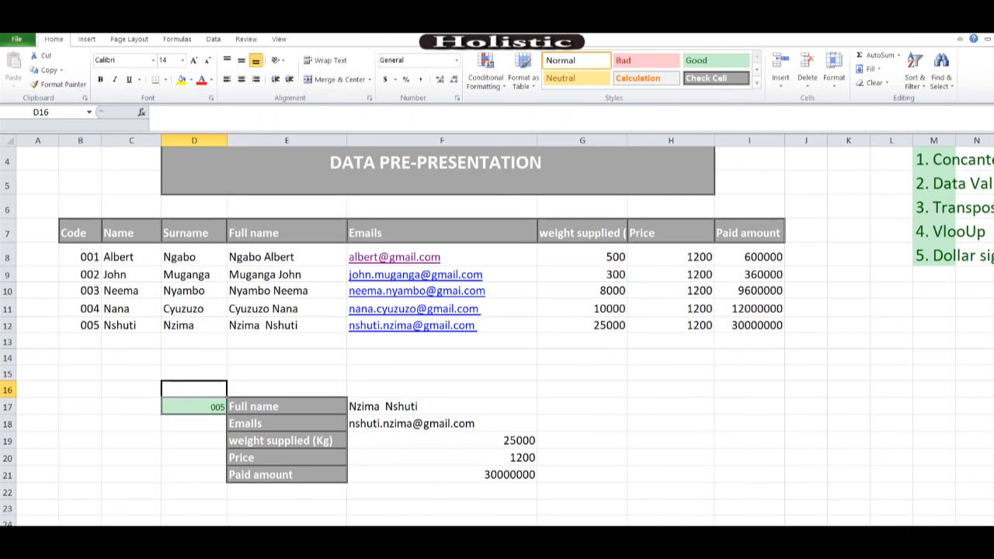
pyautogui.click(749, 424)
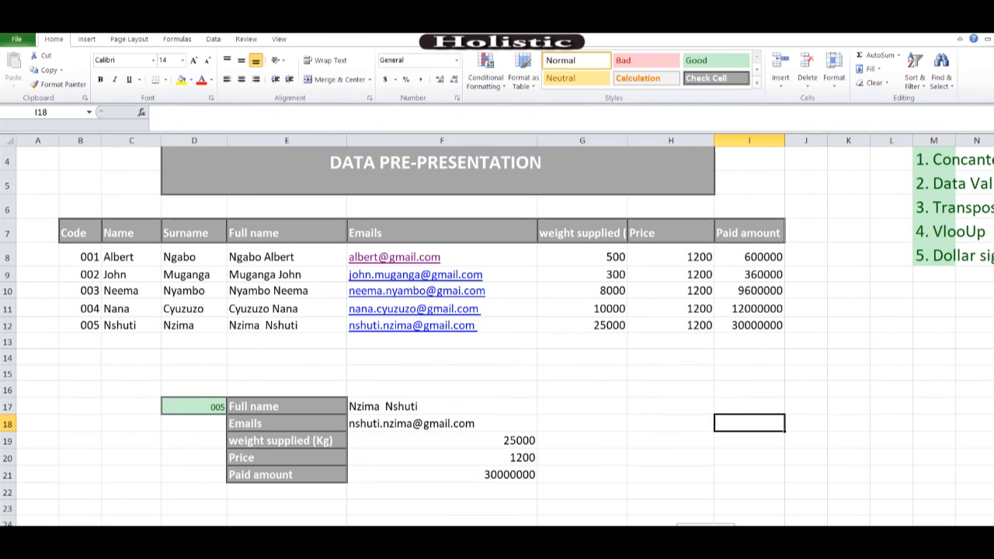
# Review the Concatenate and Data Validation topics in M4 and M5, examining the code list in D17 and keeping 005 selected
pyautogui.hscroll(1, 505, 334)
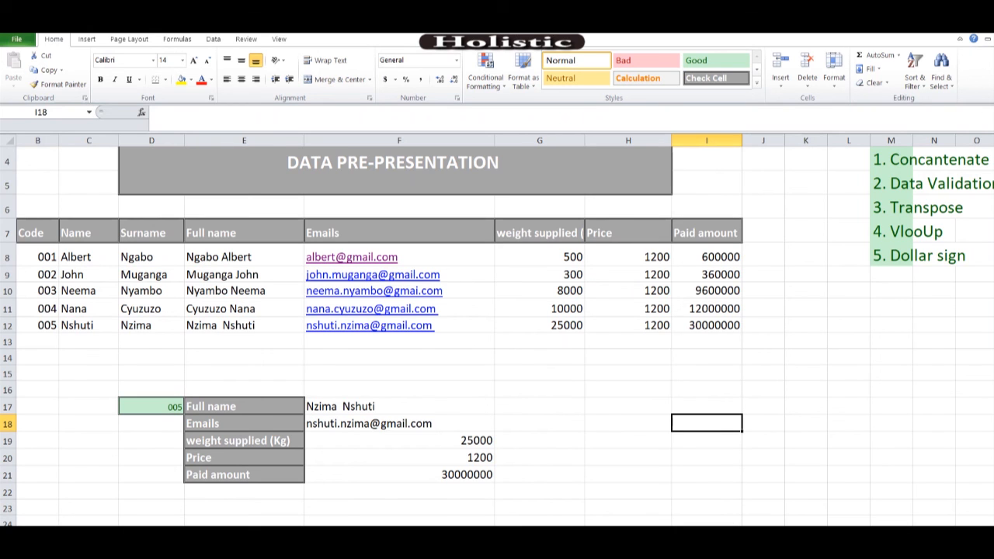
pyautogui.moveTo(993, 363); pyautogui.dragTo(993, 358)
pyautogui.click(937, 209)
pyautogui.click(891, 209)
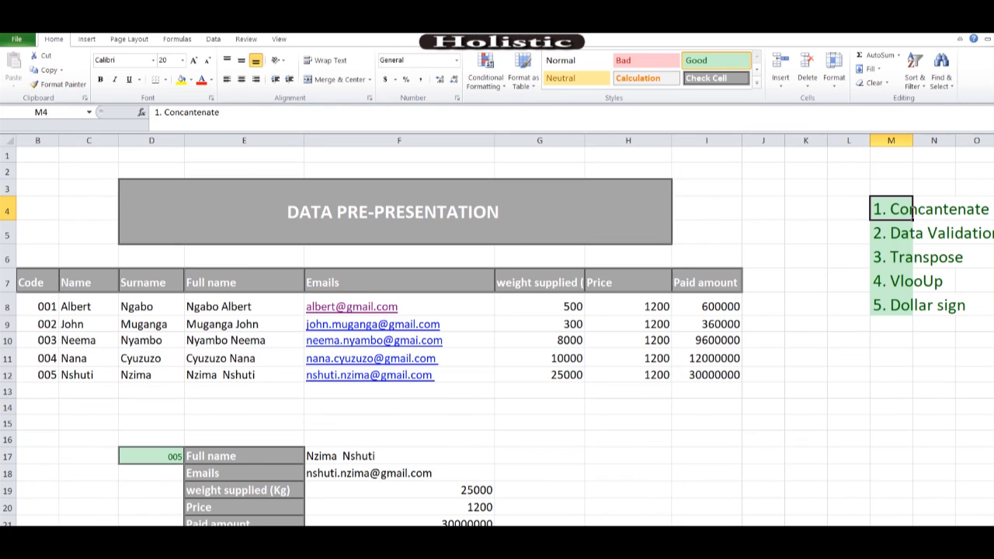
pyautogui.click(892, 233)
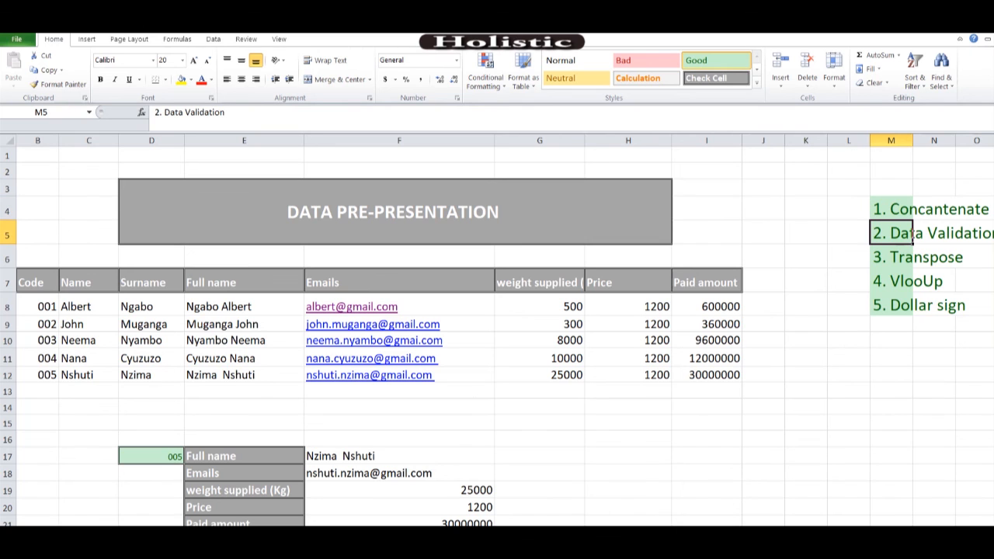
pyautogui.click(152, 457)
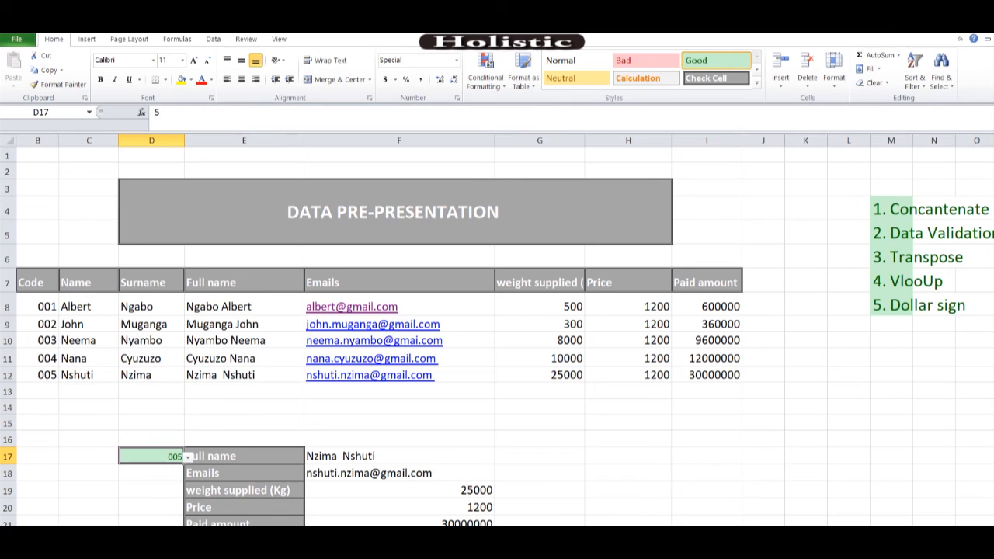
pyautogui.click(188, 458)
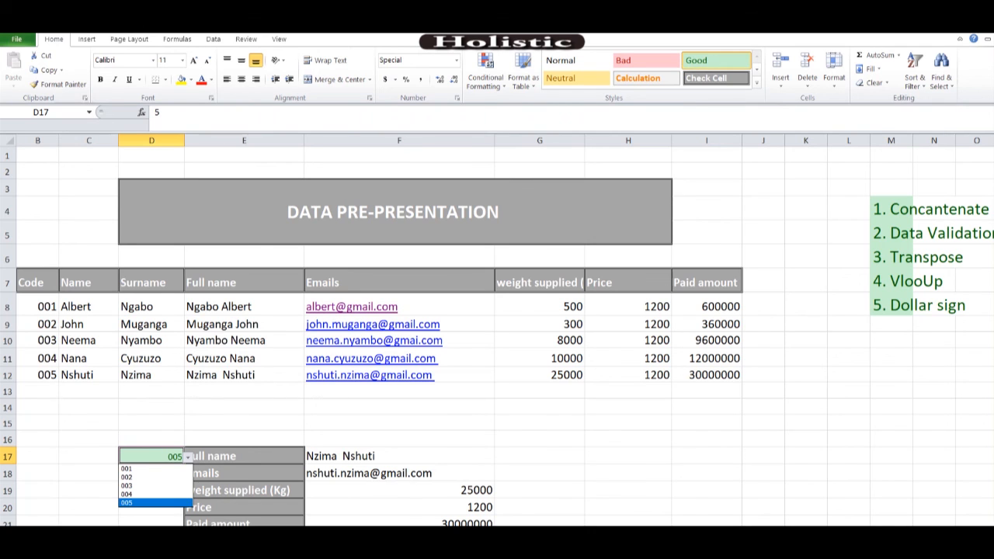
pyautogui.click(152, 504)
# Review the Transpose topic in M6, comparing the horizontal headers E7:I7 with the vertical labels starting at E17
pyautogui.click(891, 257)
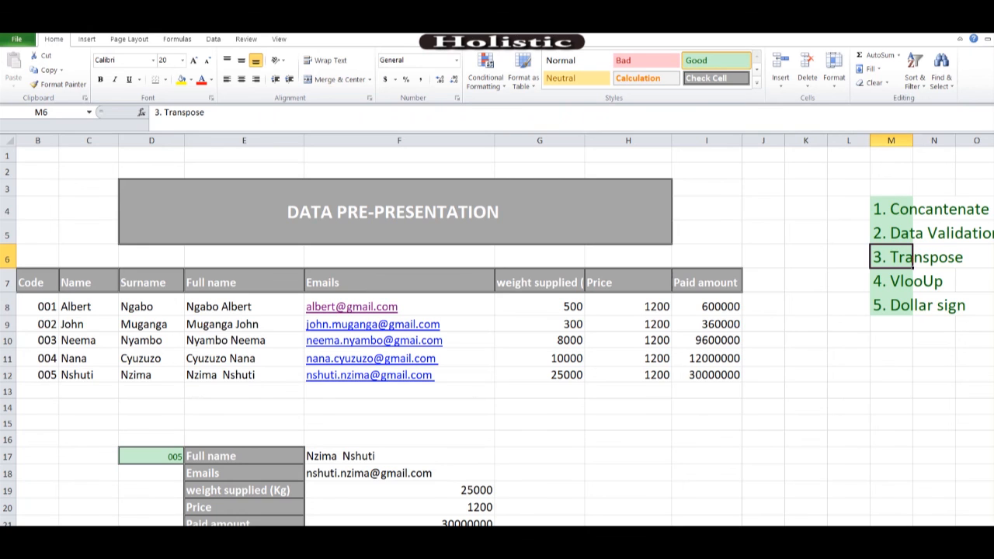
pyautogui.moveTo(244, 283); pyautogui.dragTo(707, 283)
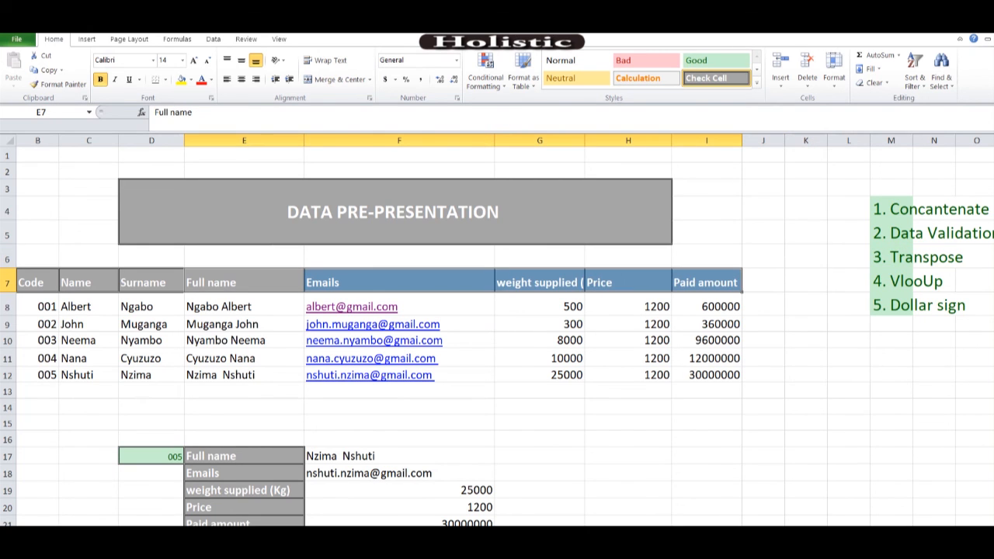
pyautogui.moveTo(244, 456); pyautogui.dragTo(244, 493)
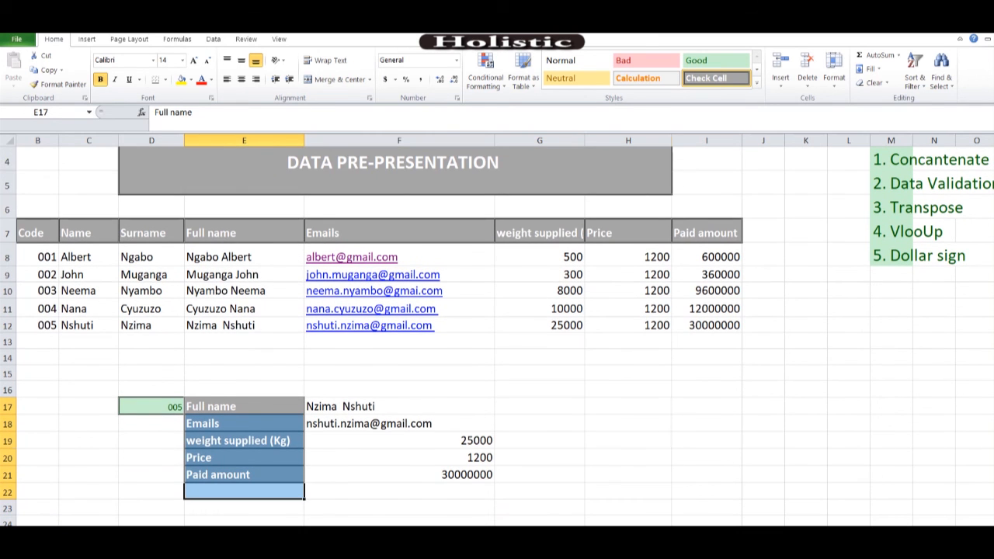
pyautogui.click(629, 458)
pyautogui.click(891, 358)
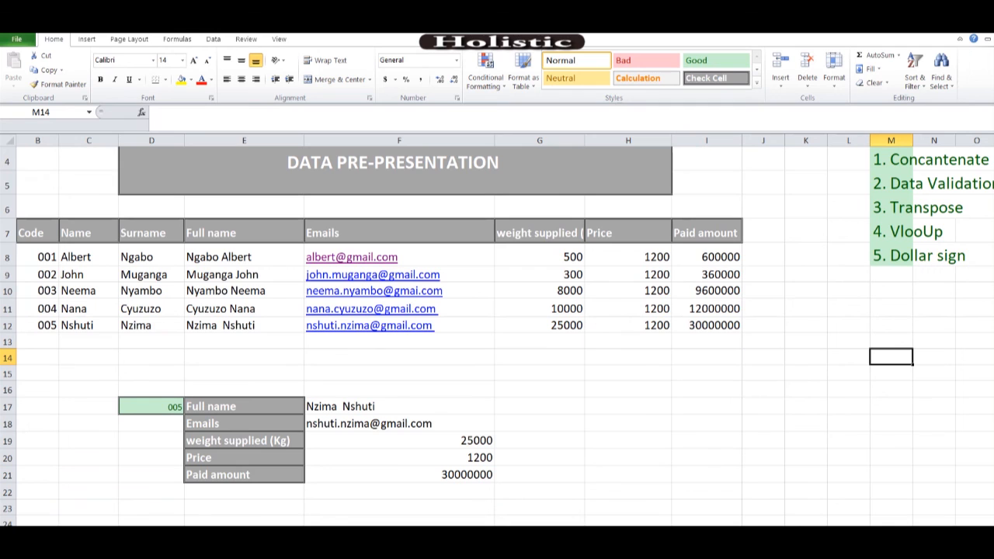
# Review the VLOOKUP and Dollar sign topics in M7 and M8, examining the code in D17 and the formula in F21
pyautogui.click(903, 232)
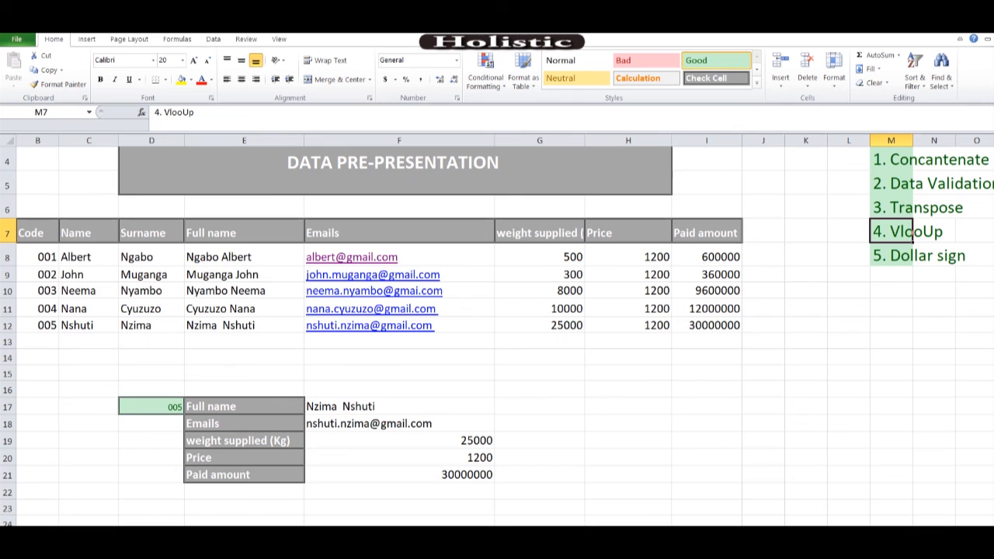
pyautogui.click(152, 407)
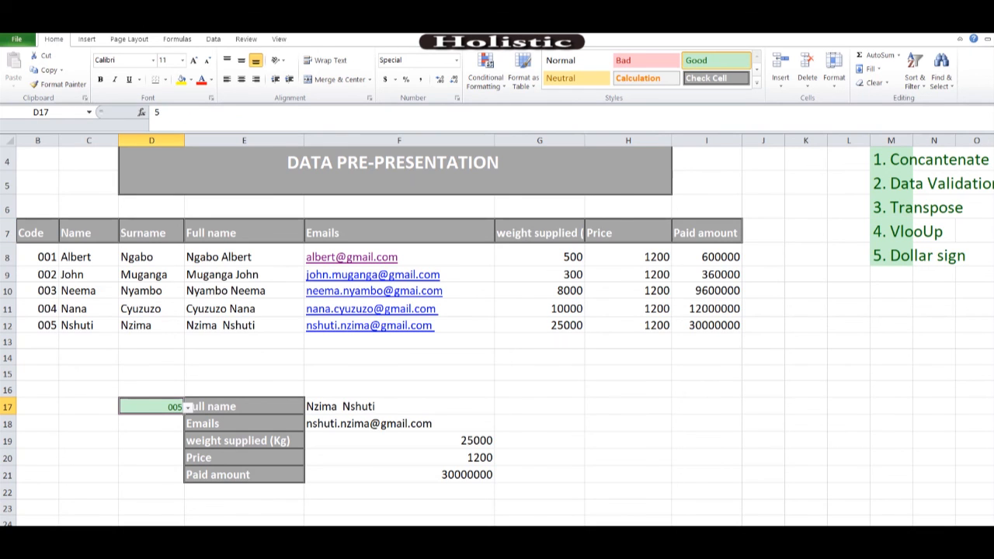
pyautogui.click(399, 475)
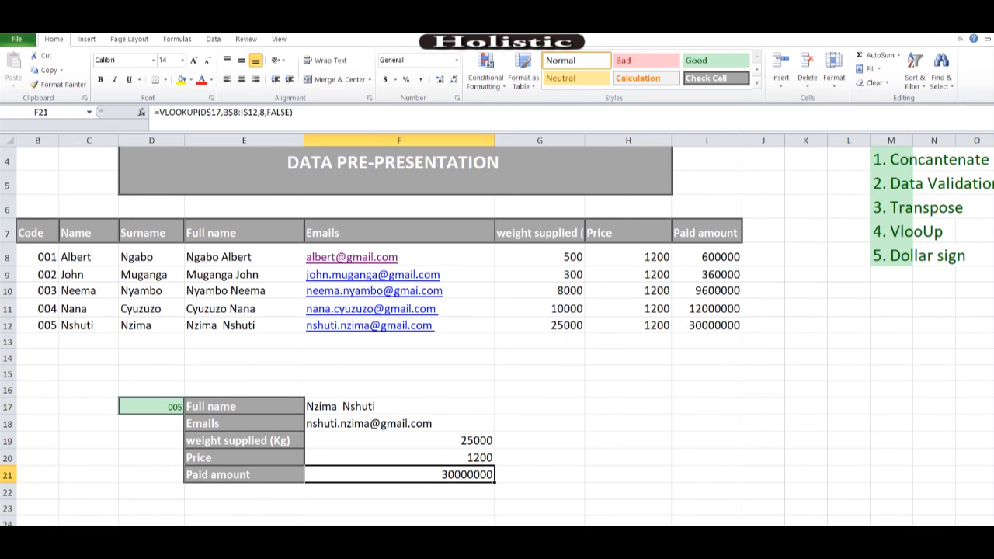
pyautogui.click(890, 255)
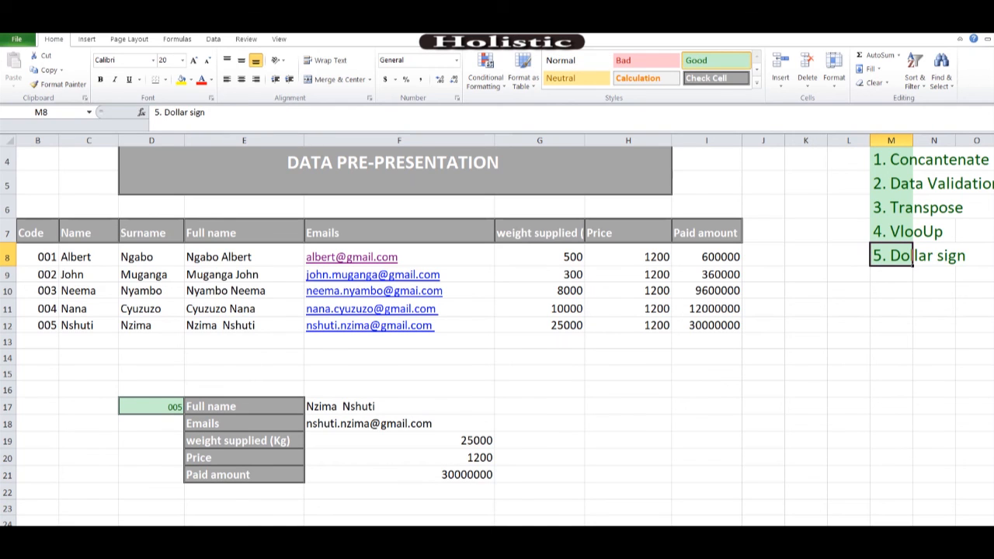